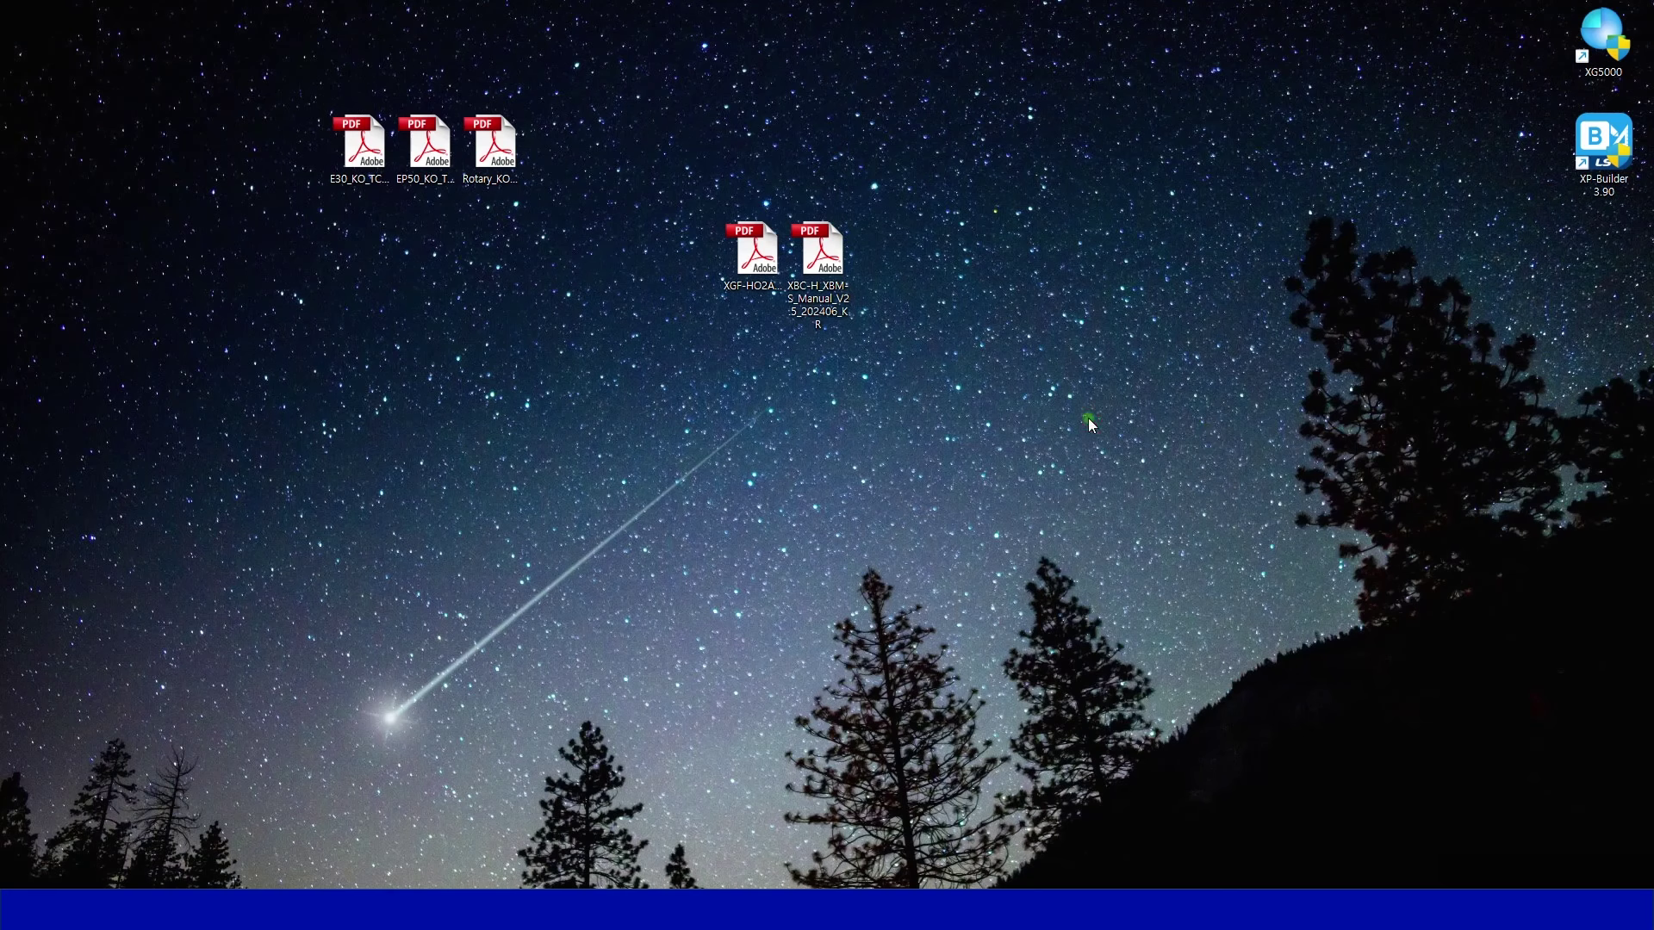
{"action": "left_click", "coordinate": [750, 259]}
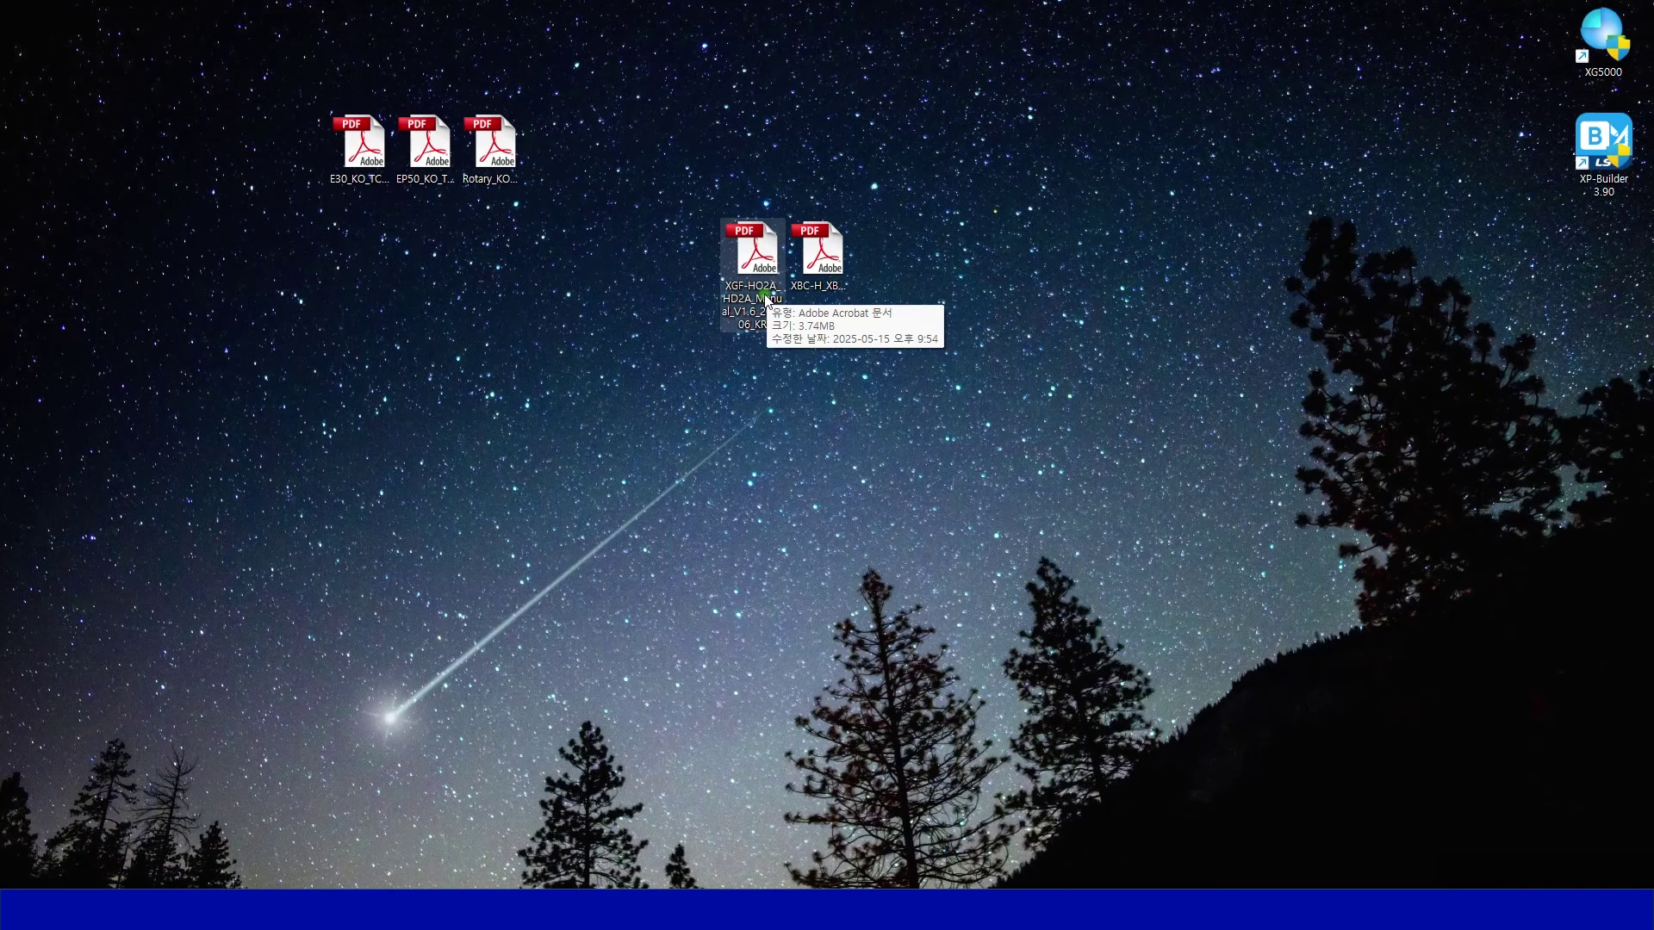
{"action": "left_click", "coordinate": [896, 362]}
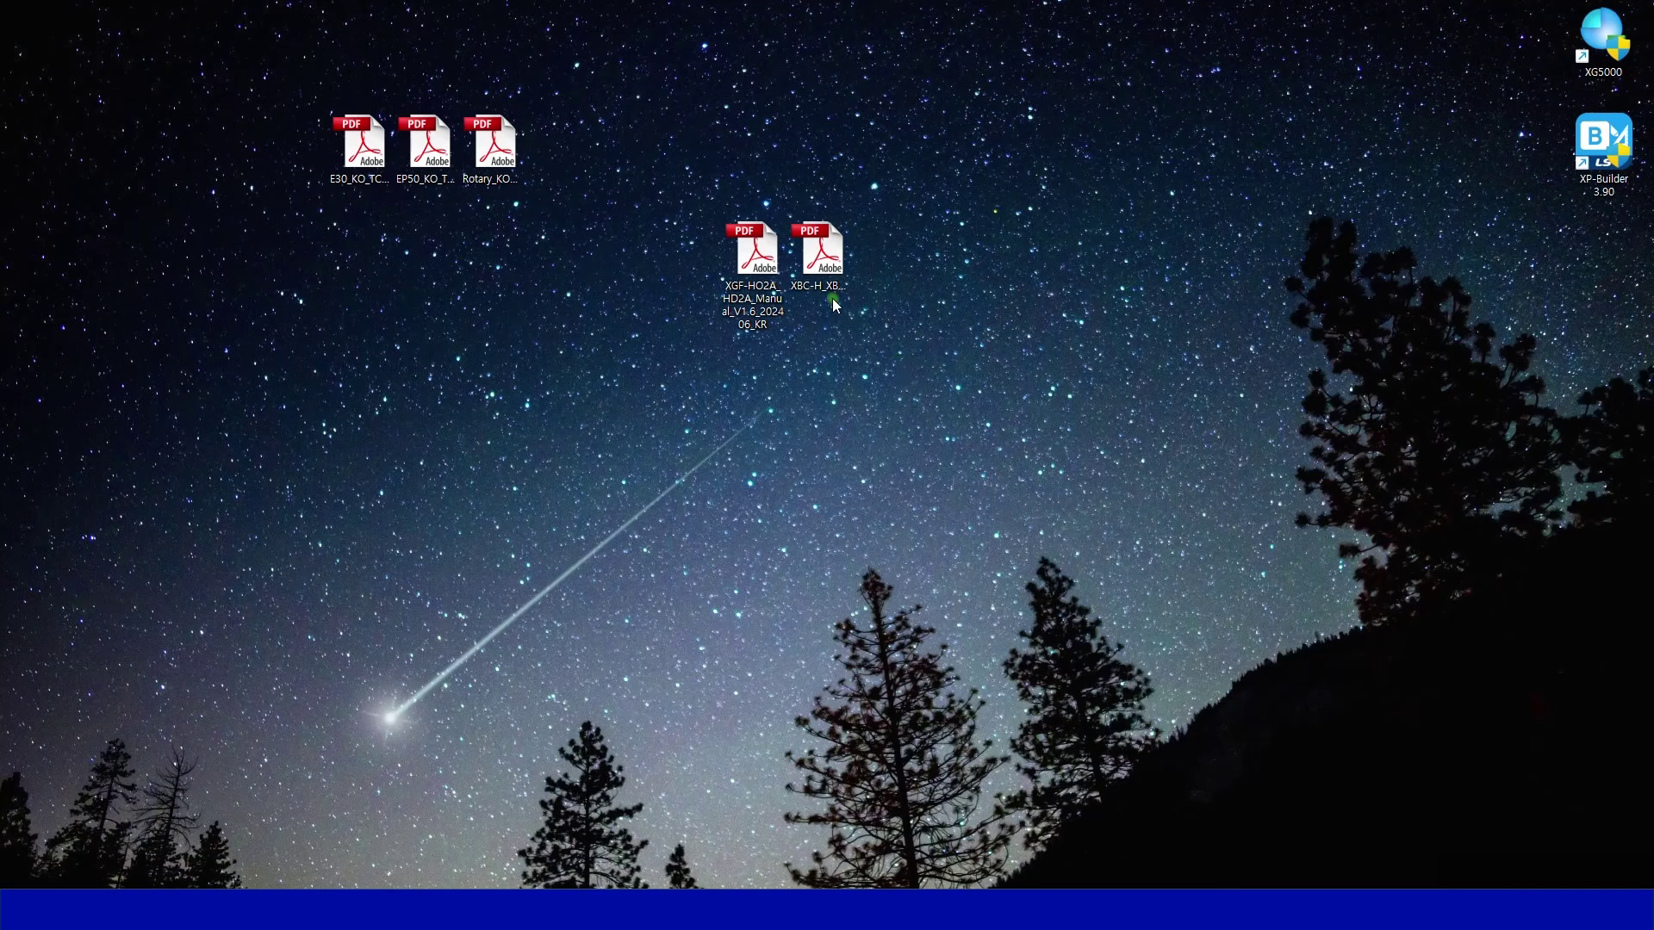
{"action": "left_click", "coordinate": [829, 264]}
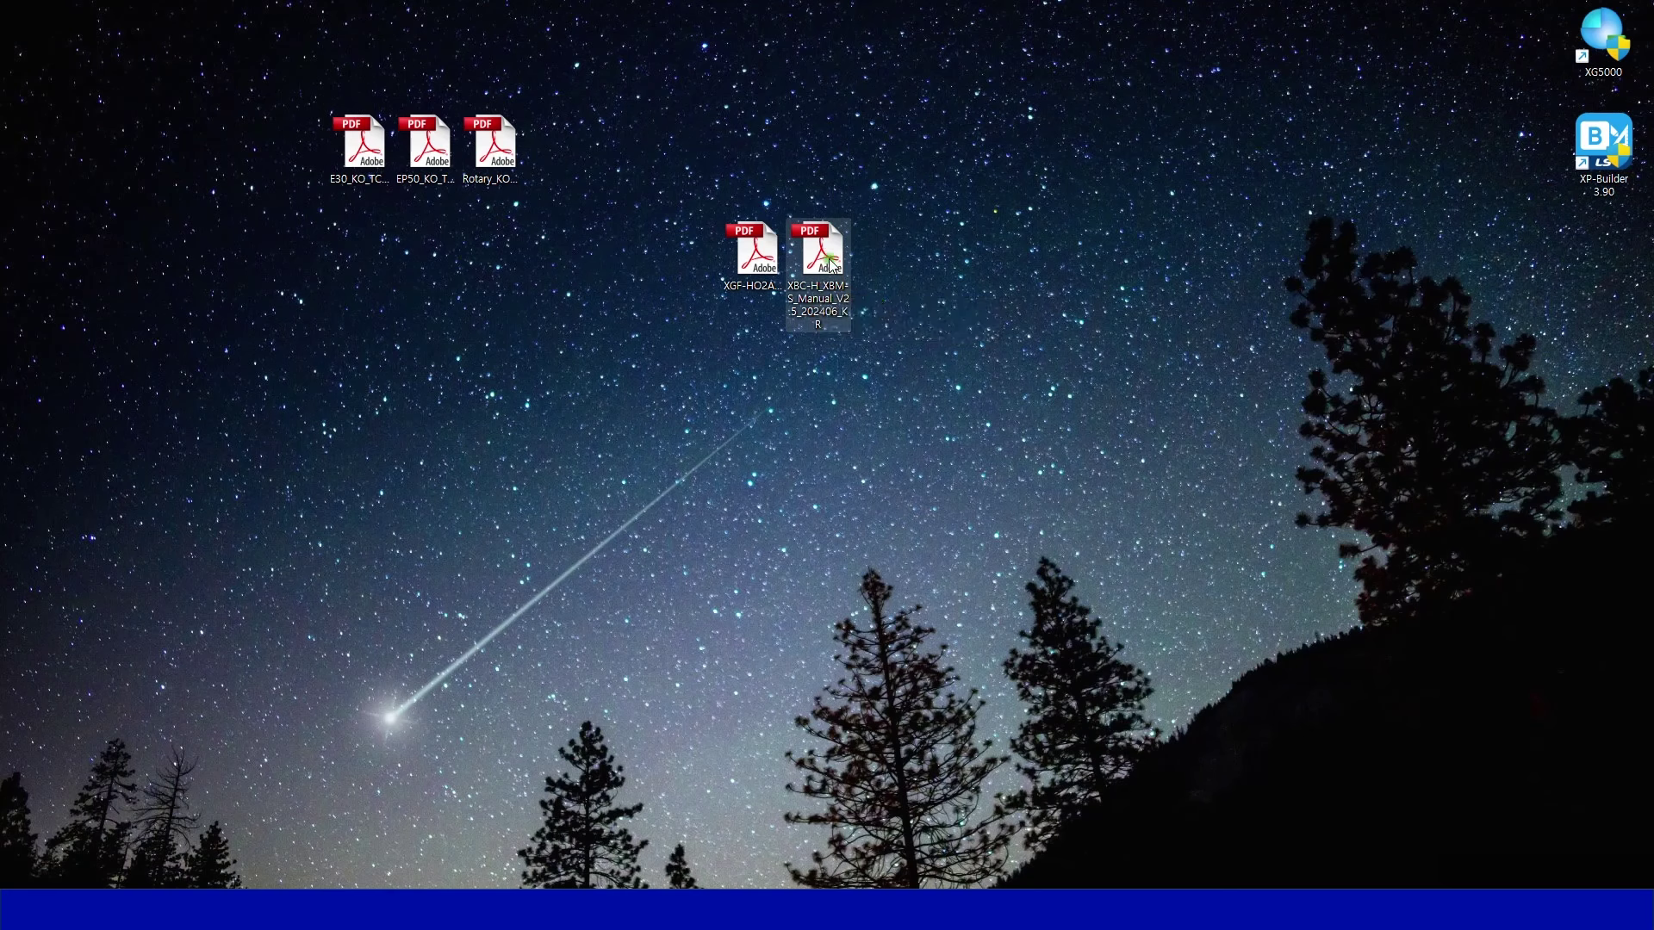
{"action": "left_click", "coordinate": [881, 288]}
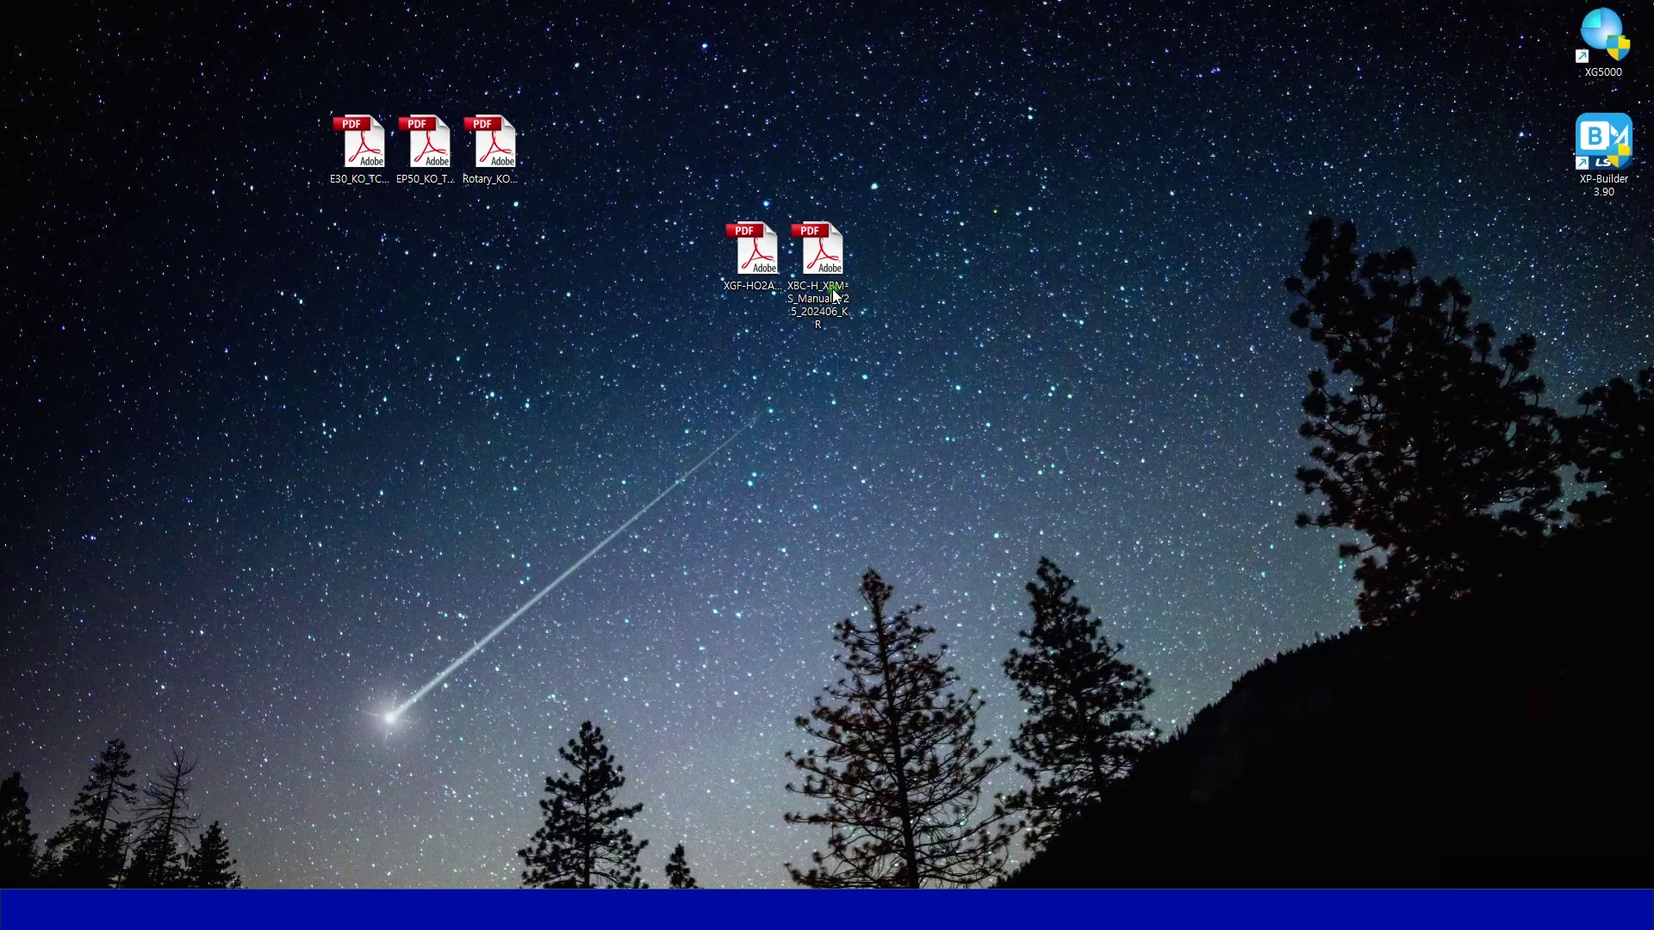
Open the XBC-H_XBM-S_Manual_V2.5_202406_KR PDF from the desktop
{"action": "left_click", "coordinate": [736, 275]}
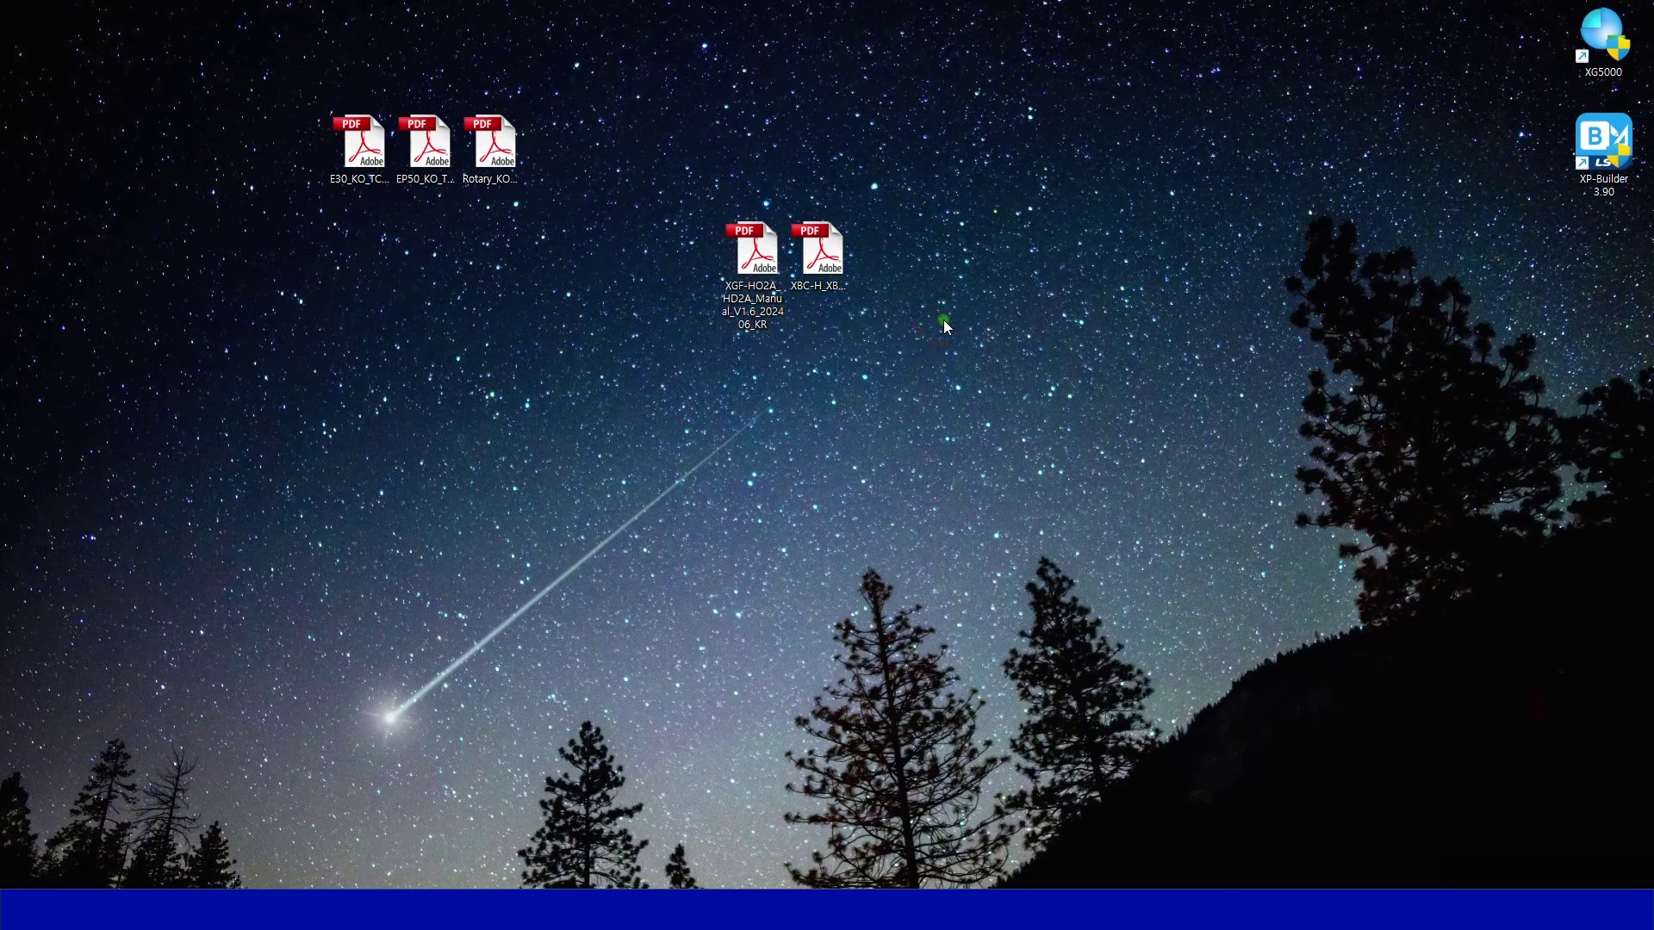
{"action": "key", "text": "Right"}
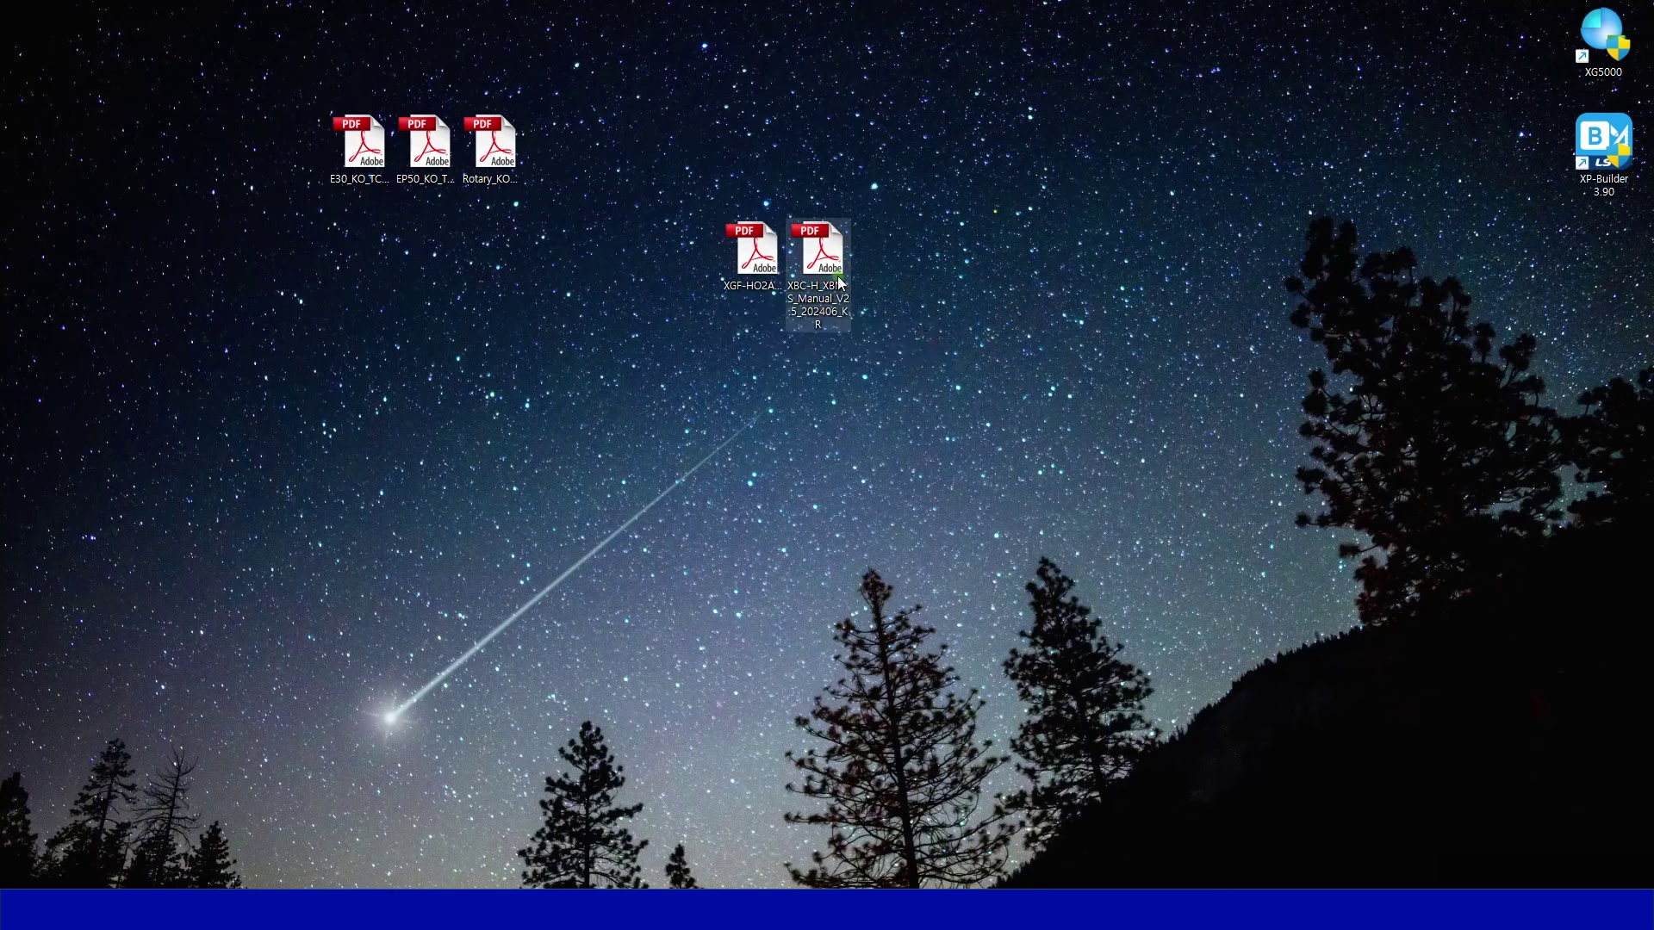
{"action": "key", "text": "Return"}
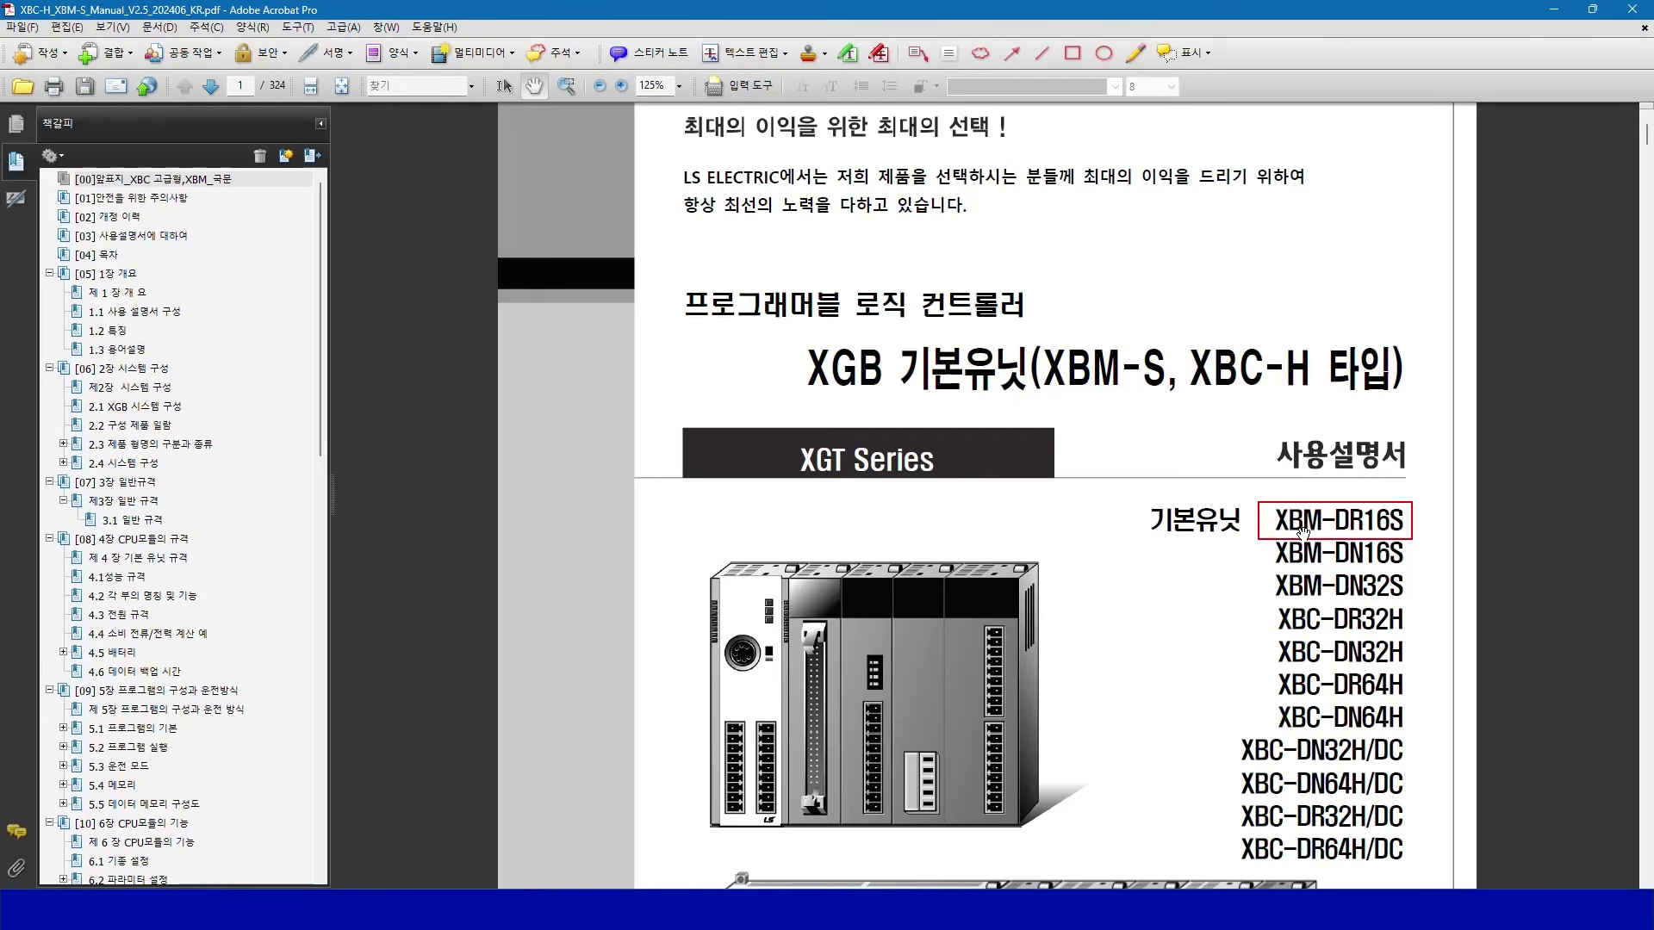
{"action": "left_click", "coordinate": [1508, 556]}
Go to section 8.1.1 성능 규격 in the manual's high-speed counter chapter and review its specification table
{"action": "scroll", "coordinate": [153, 719], "scroll_direction": "down", "scroll_amount": 5}
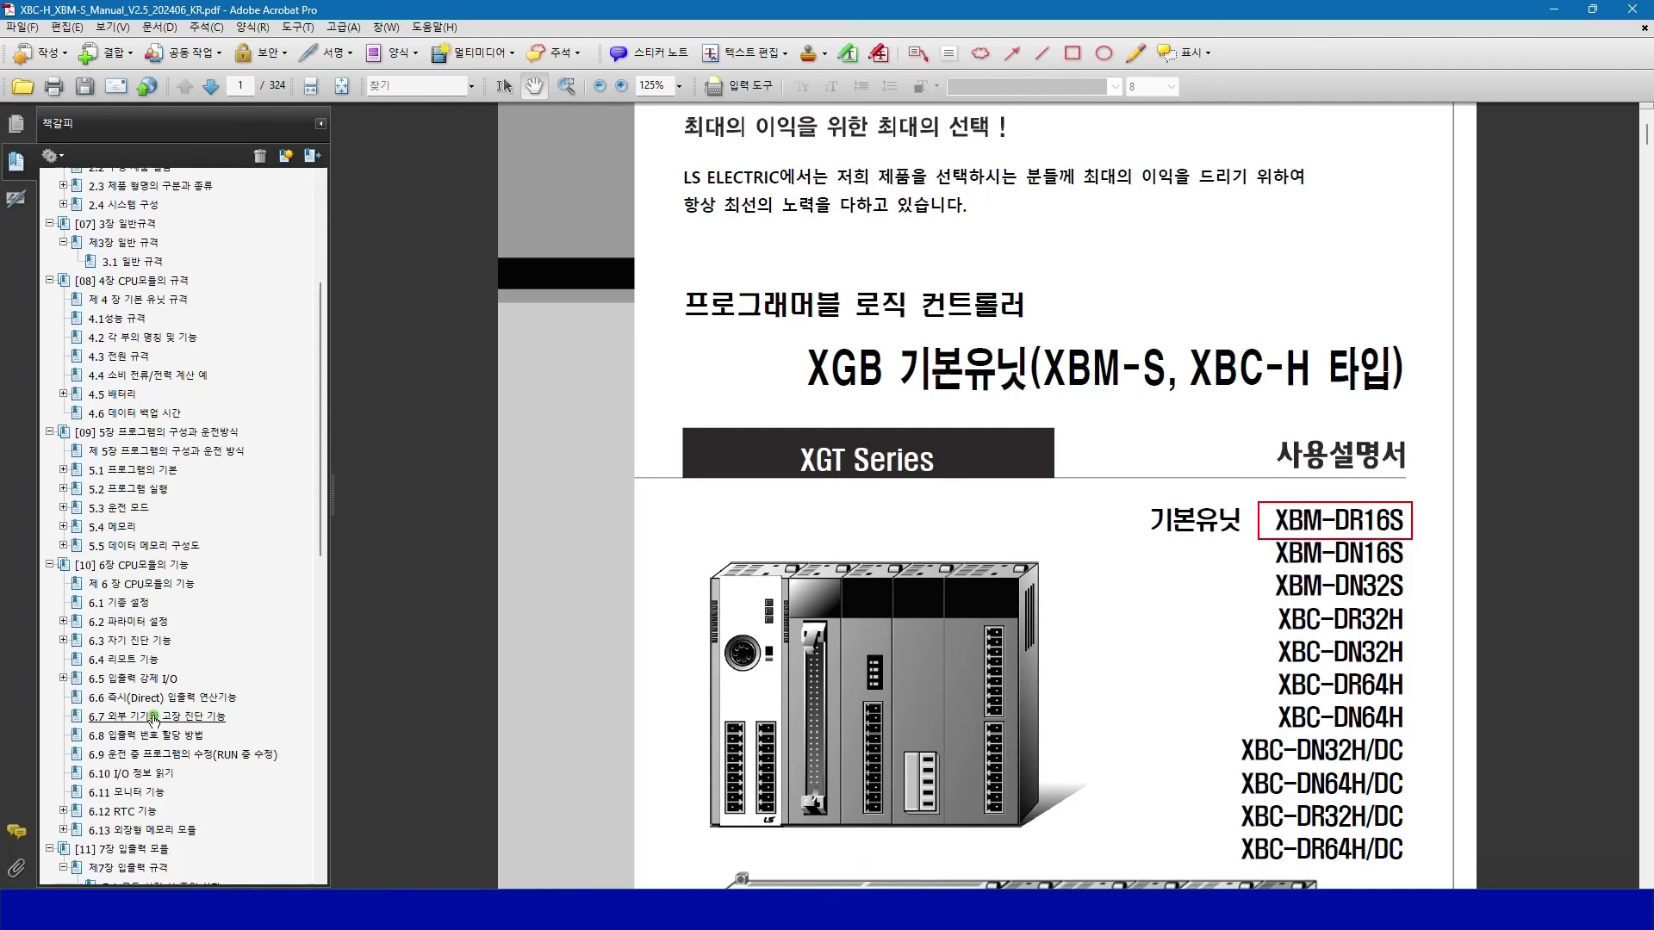
{"action": "scroll", "coordinate": [231, 704], "scroll_direction": "down", "scroll_amount": 3}
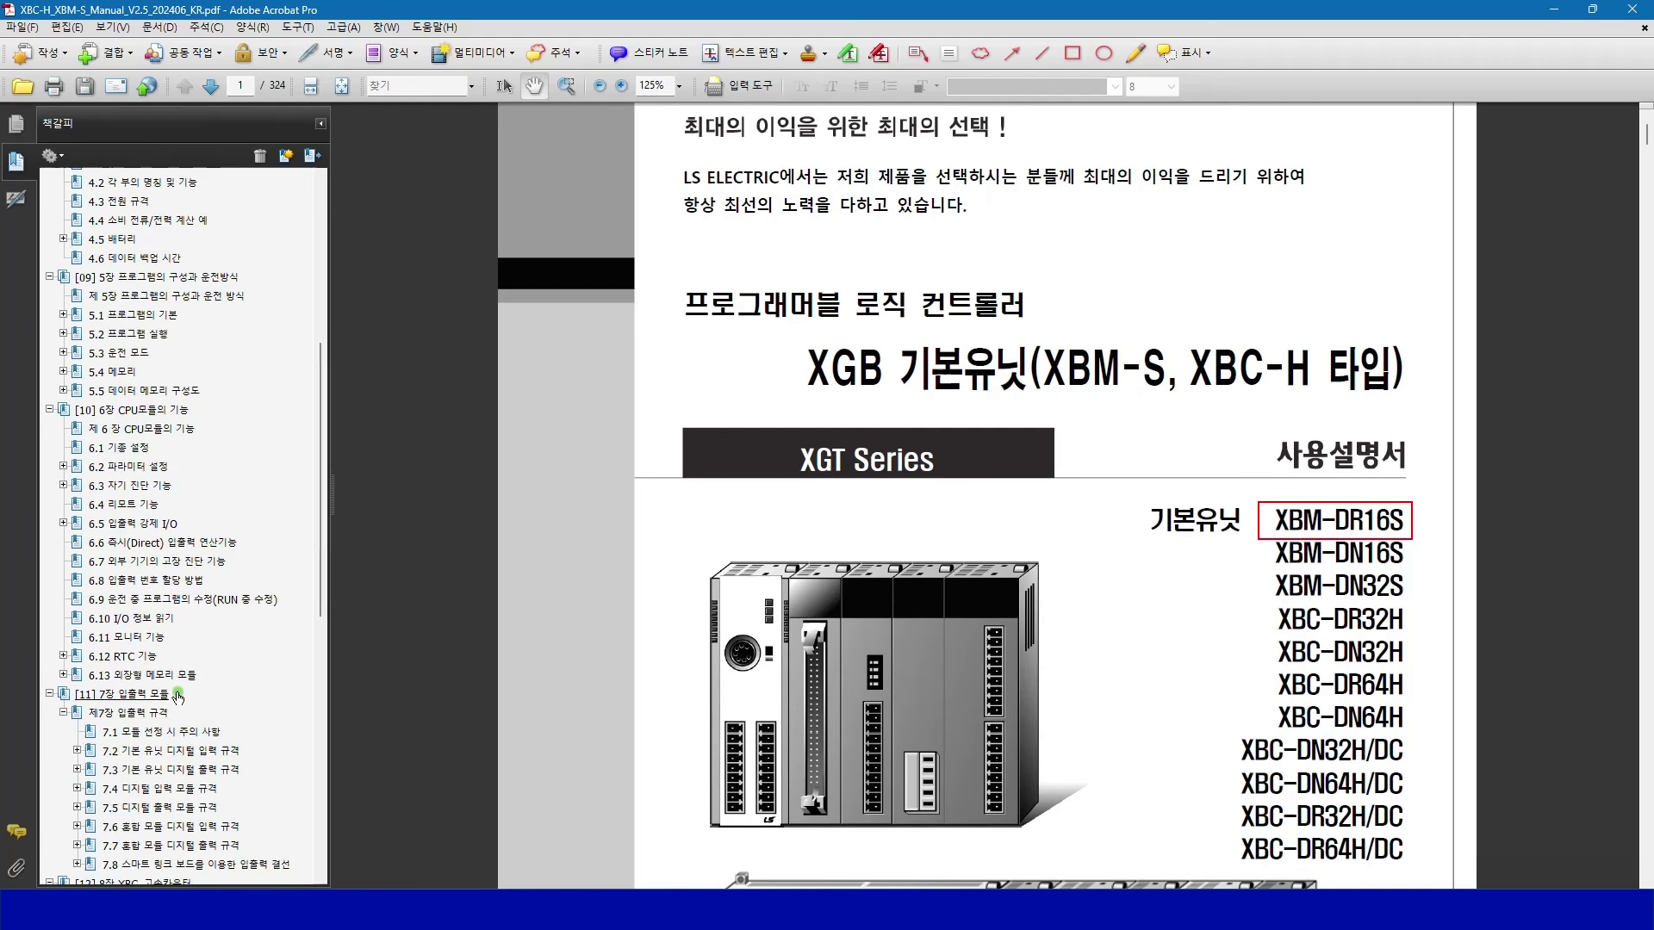
{"action": "scroll", "coordinate": [168, 654], "scroll_direction": "down", "scroll_amount": 5}
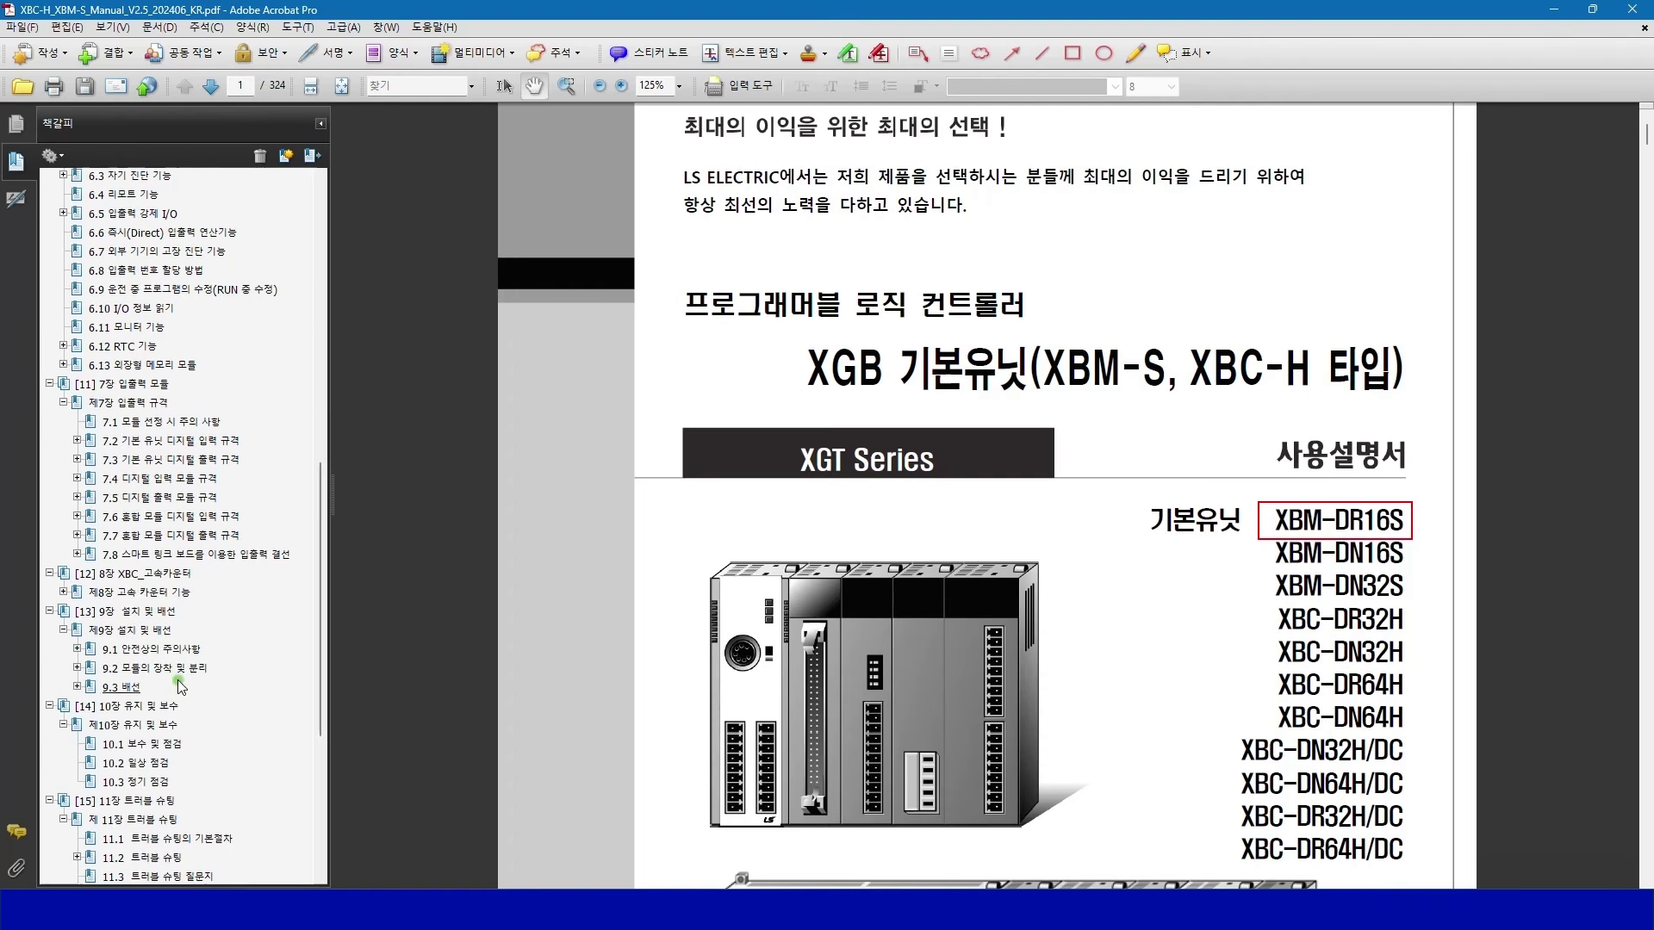
{"action": "left_click", "coordinate": [151, 591]}
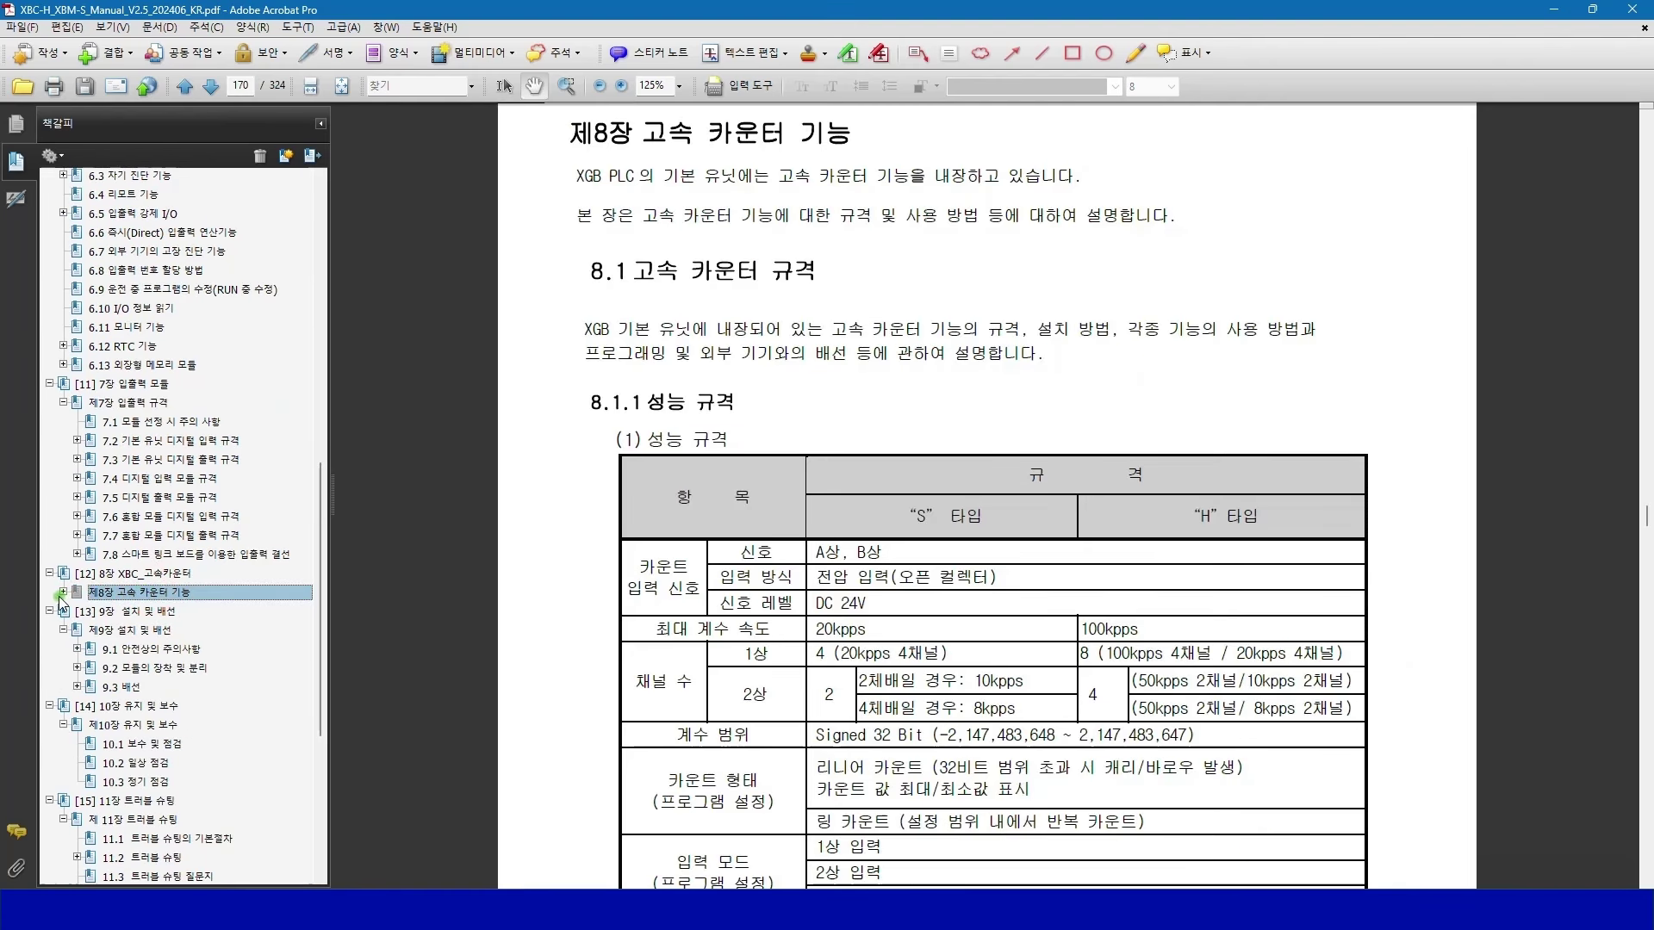
{"action": "left_click", "coordinate": [62, 593]}
{"action": "left_click", "coordinate": [77, 611]}
{"action": "left_click", "coordinate": [151, 629]}
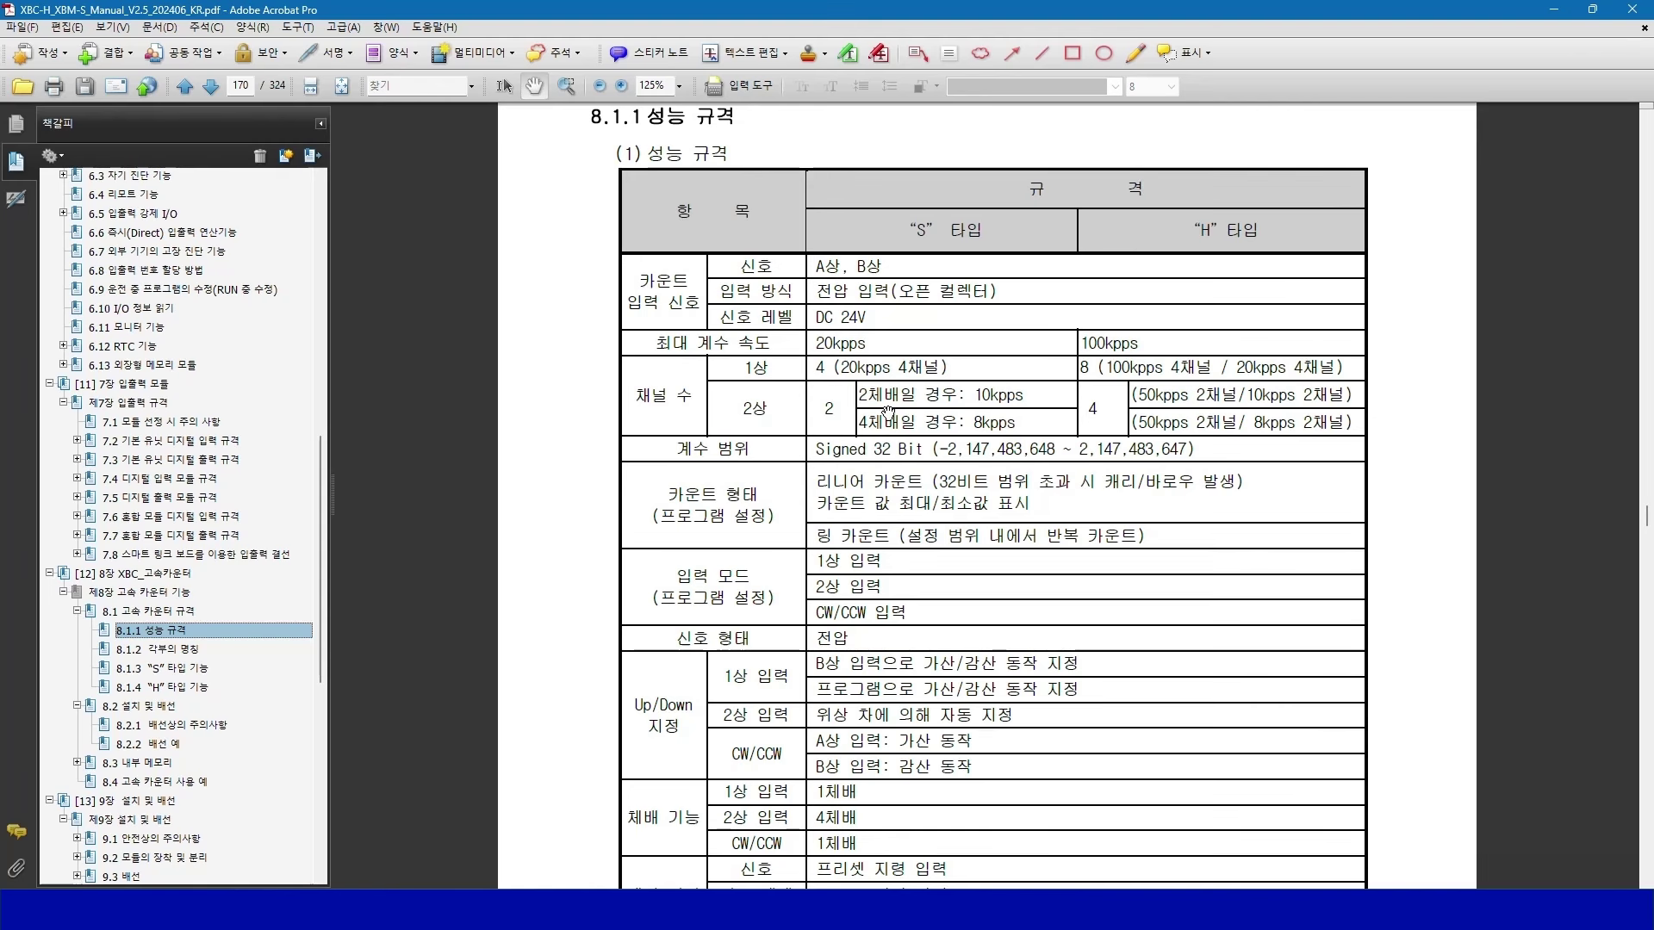
{"action": "scroll", "coordinate": [932, 571], "scroll_direction": "down", "scroll_amount": 1}
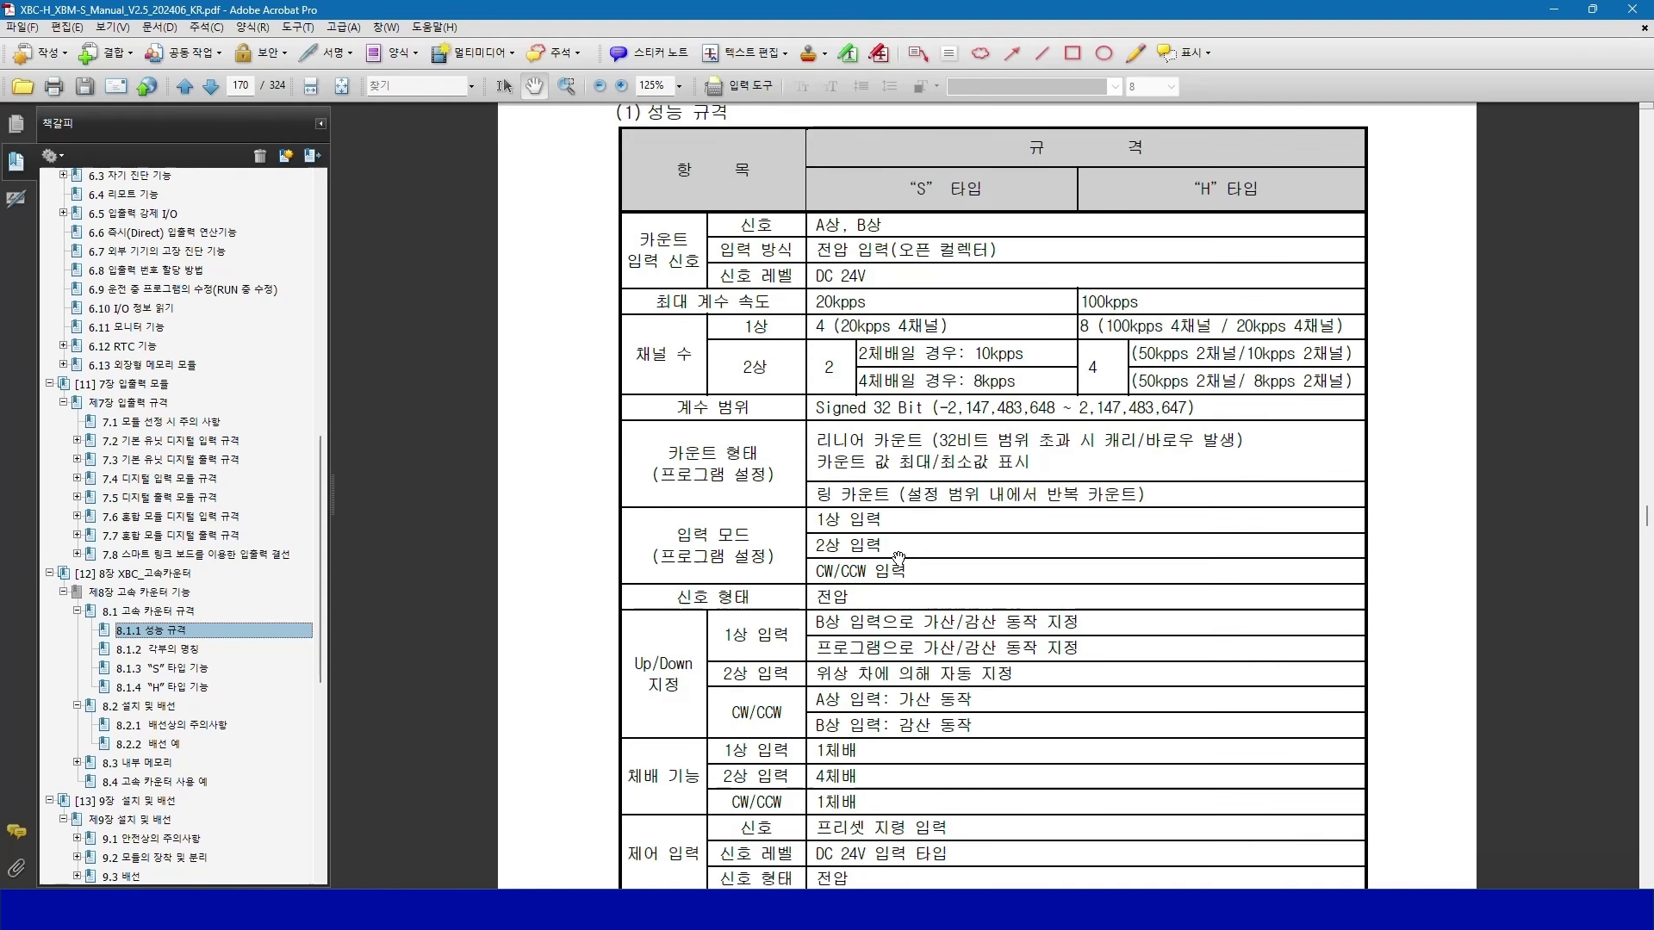
{"action": "scroll", "coordinate": [931, 571], "scroll_direction": "down", "scroll_amount": 6}
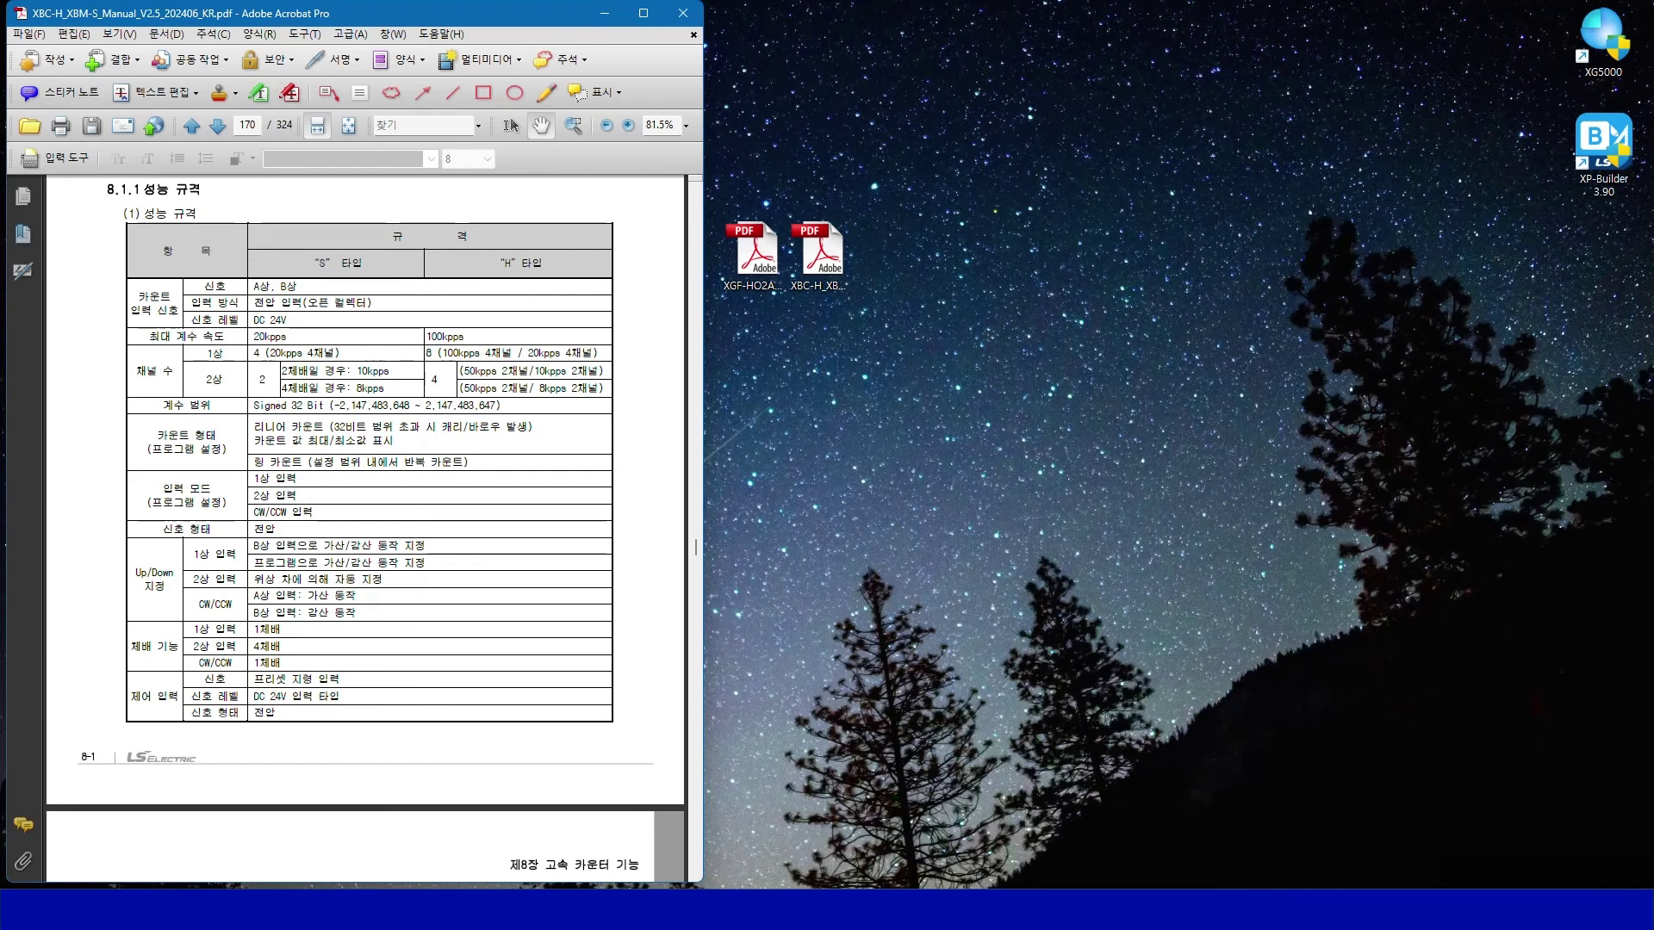
Switch to XG5000 and create a project named 고속카운터 with CPU series XGB and CPU type XGB-XBMS
{"action": "left_click", "coordinate": [901, 909]}
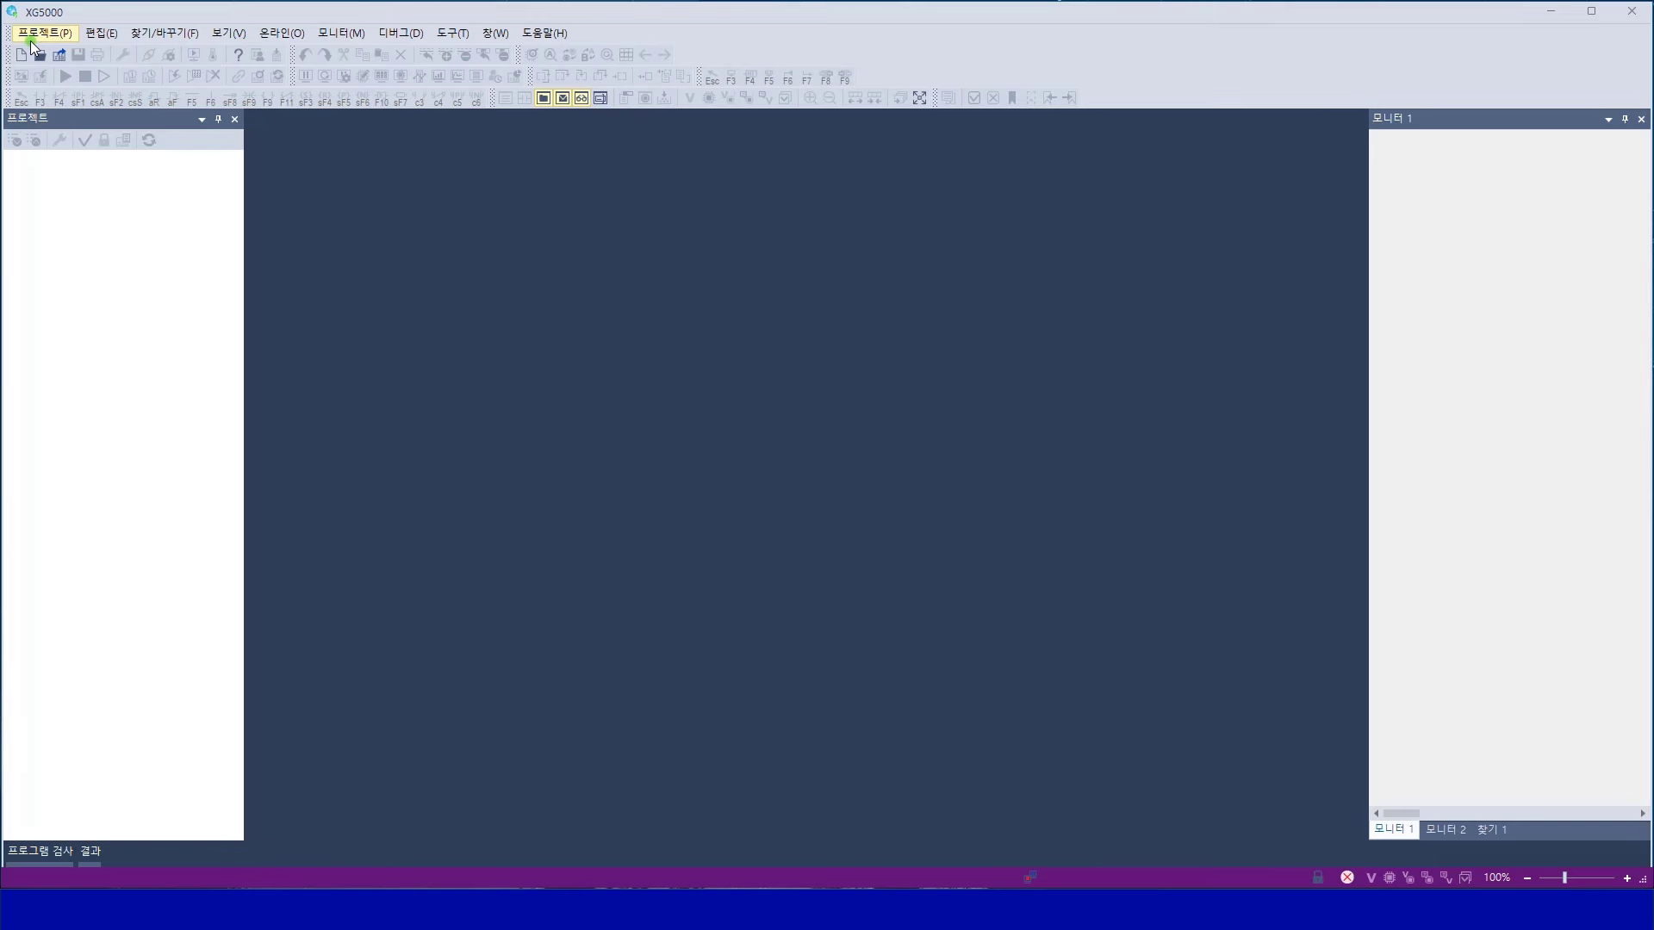
{"action": "left_click", "coordinate": [32, 36]}
{"action": "left_click", "coordinate": [43, 50]}
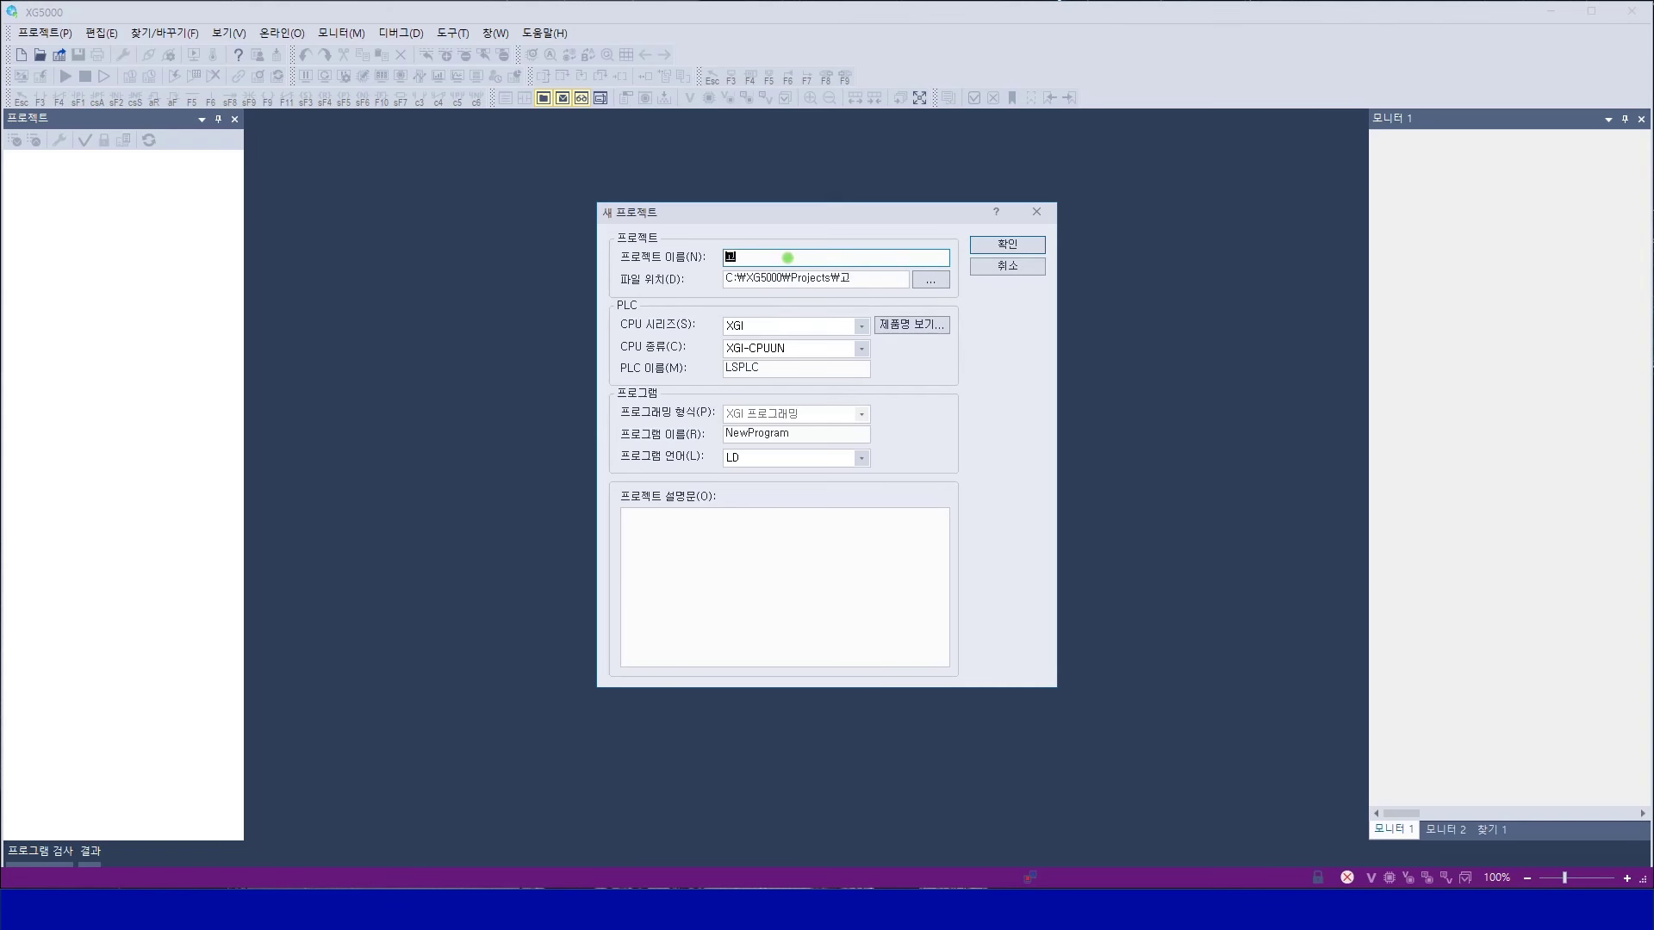
{"action": "type", "text": "고속카운터"}
{"action": "left_click", "coordinate": [860, 326]}
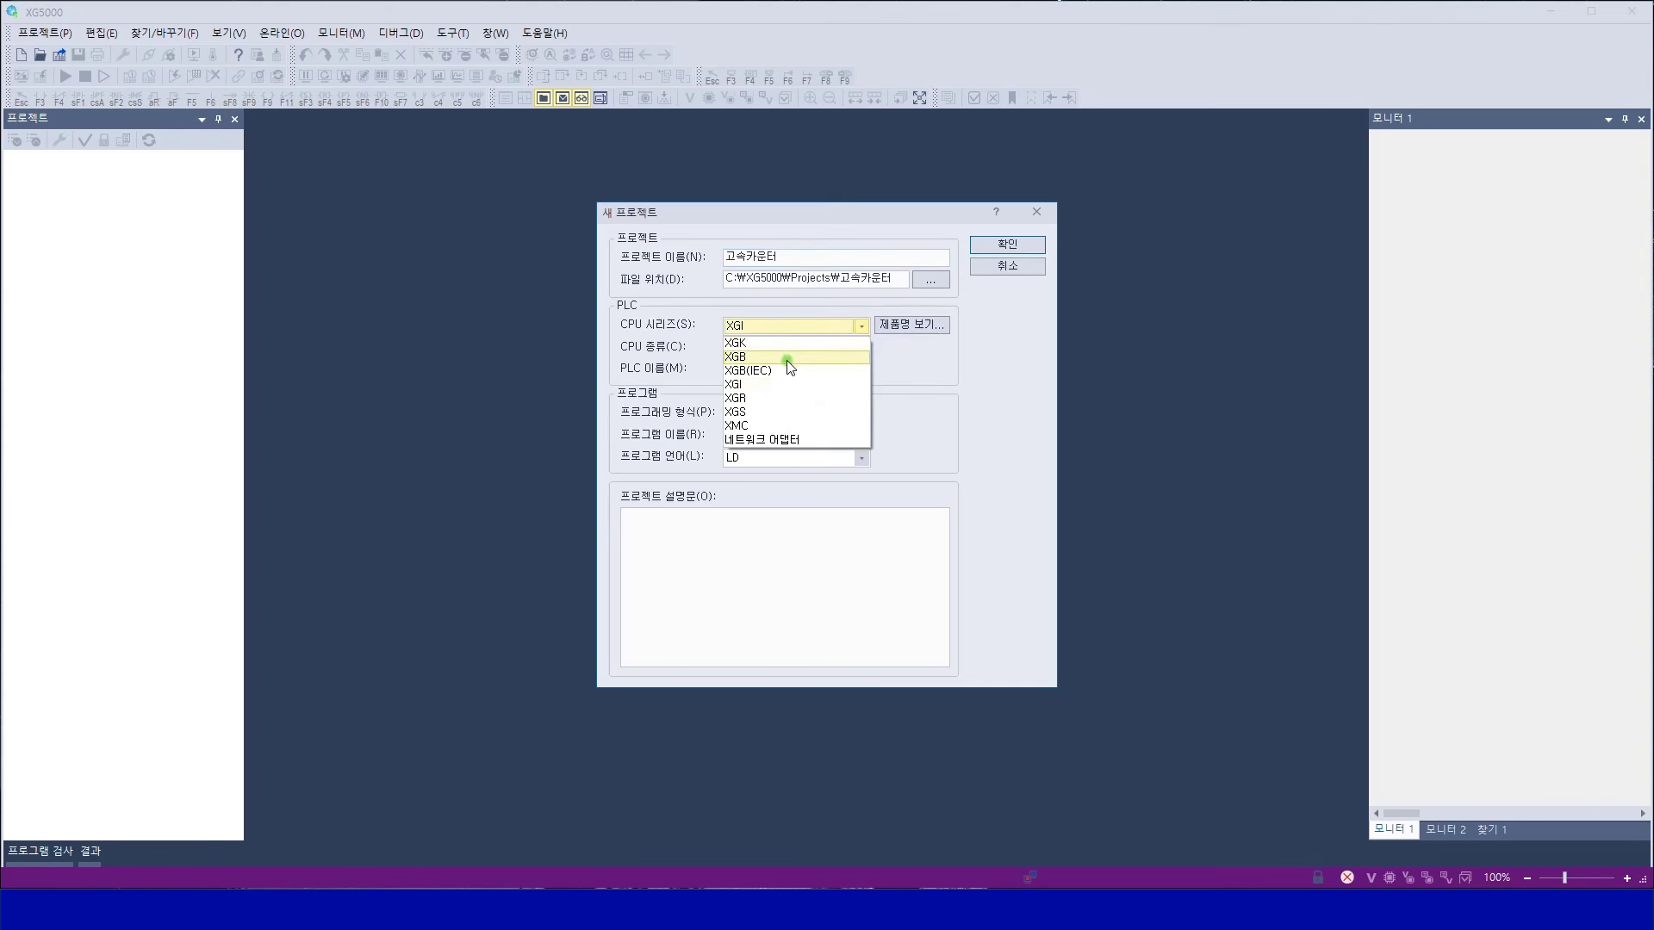
{"action": "left_click", "coordinate": [787, 360]}
{"action": "left_click", "coordinate": [837, 348]}
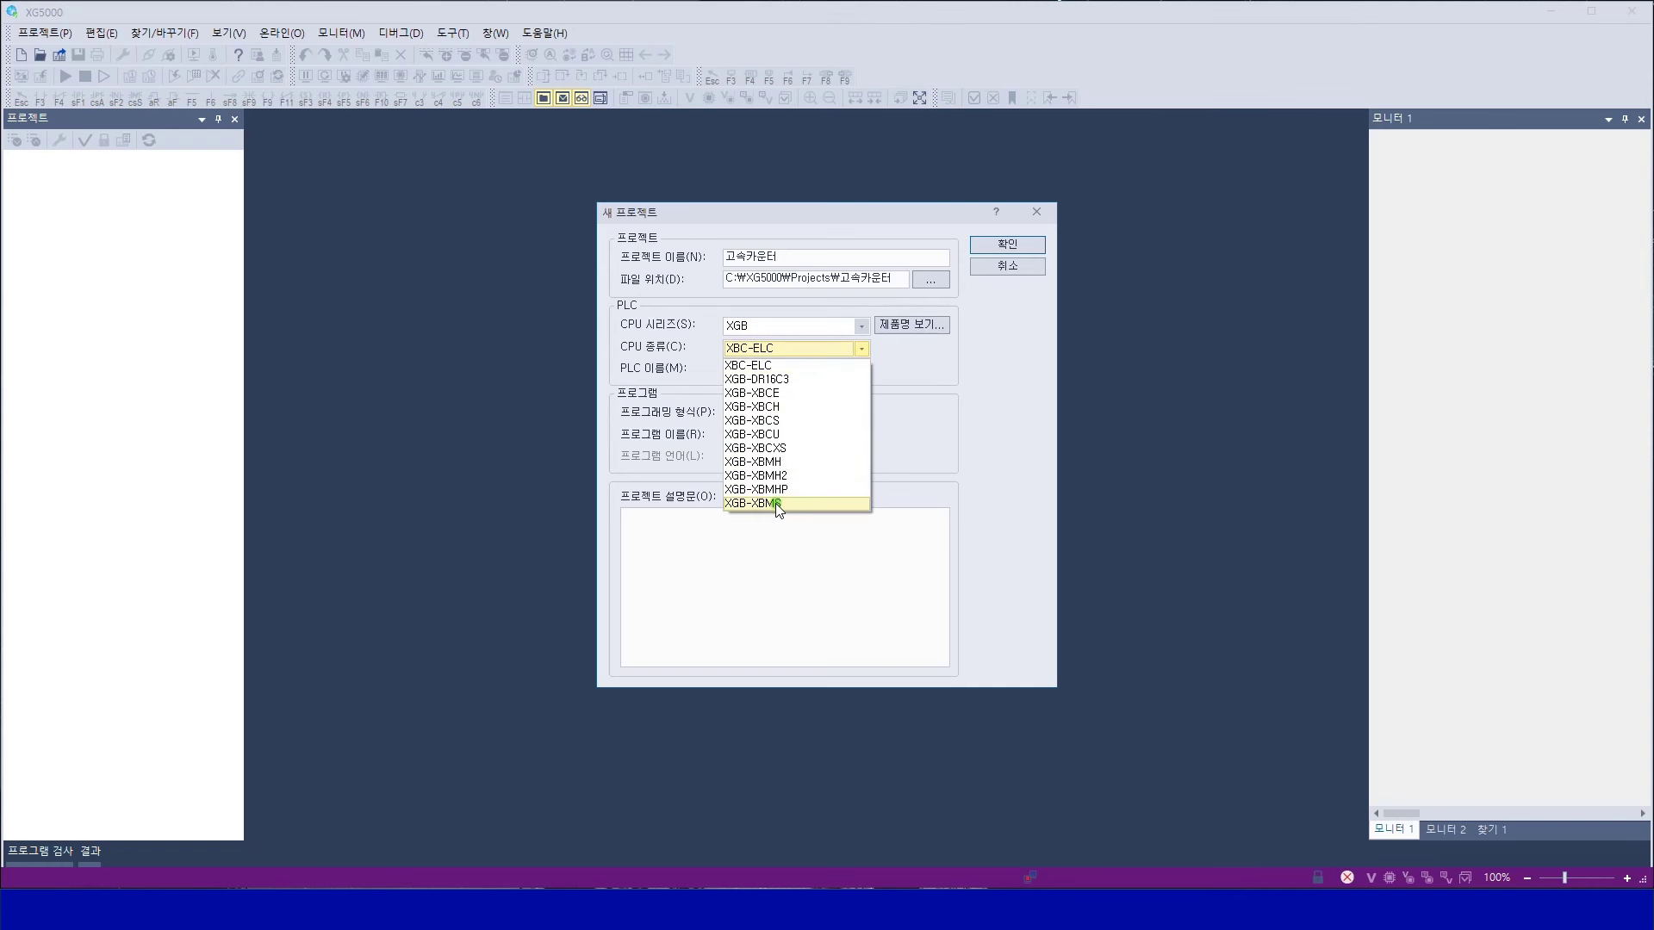
{"action": "left_click", "coordinate": [775, 503]}
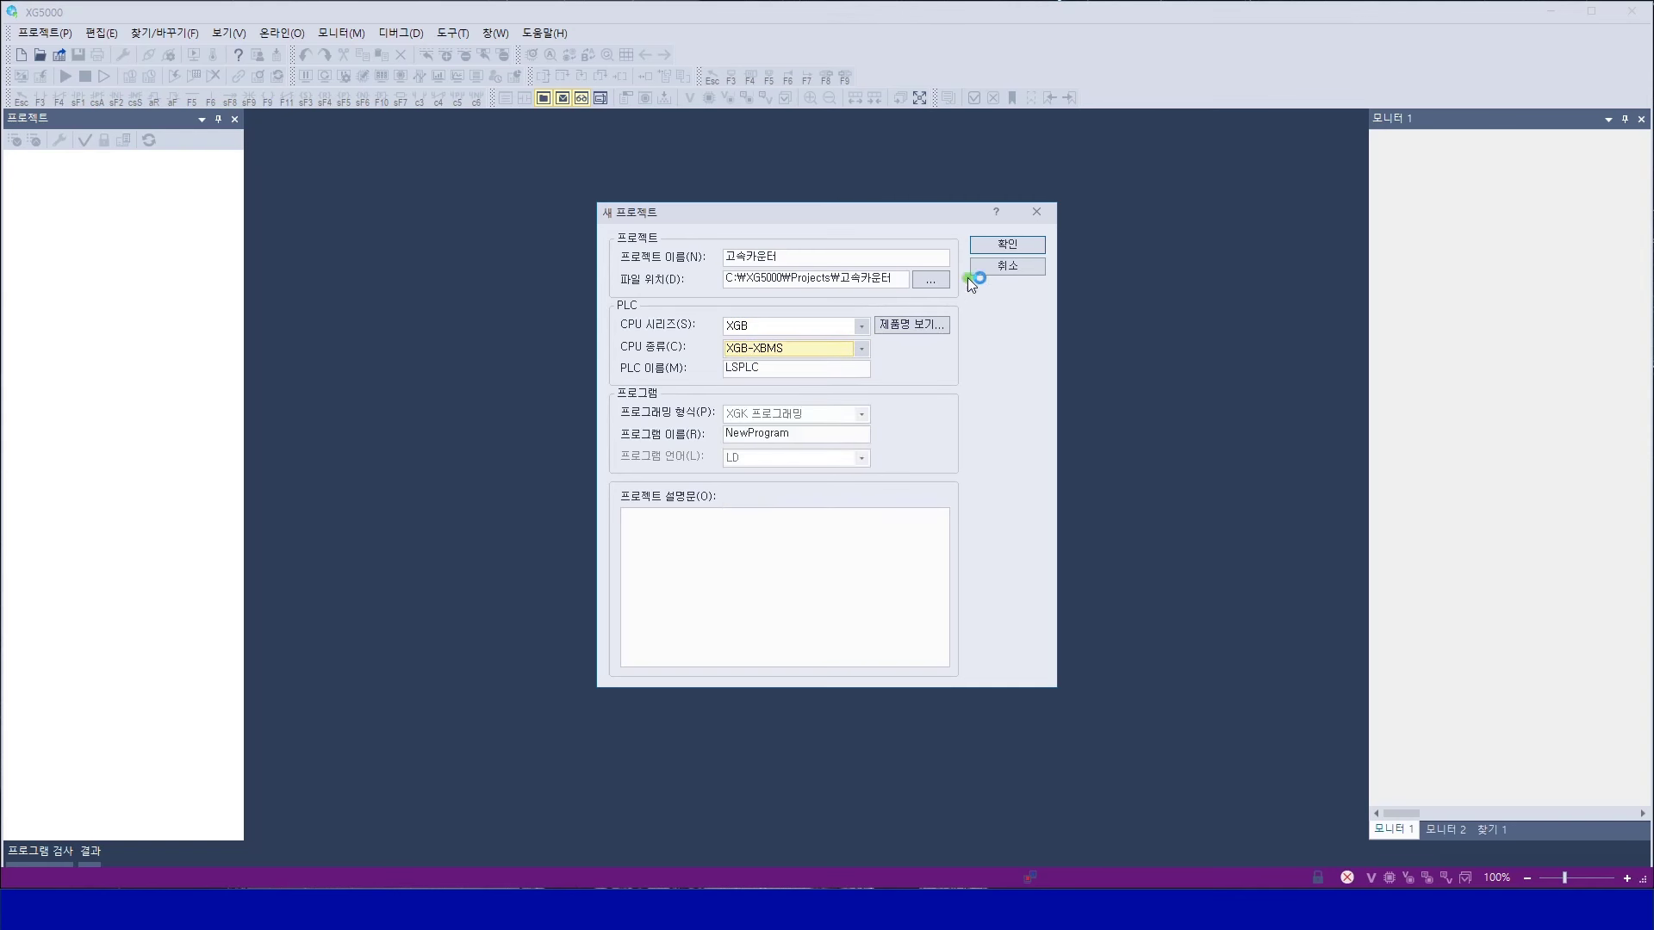
{"action": "left_click", "coordinate": [999, 245]}
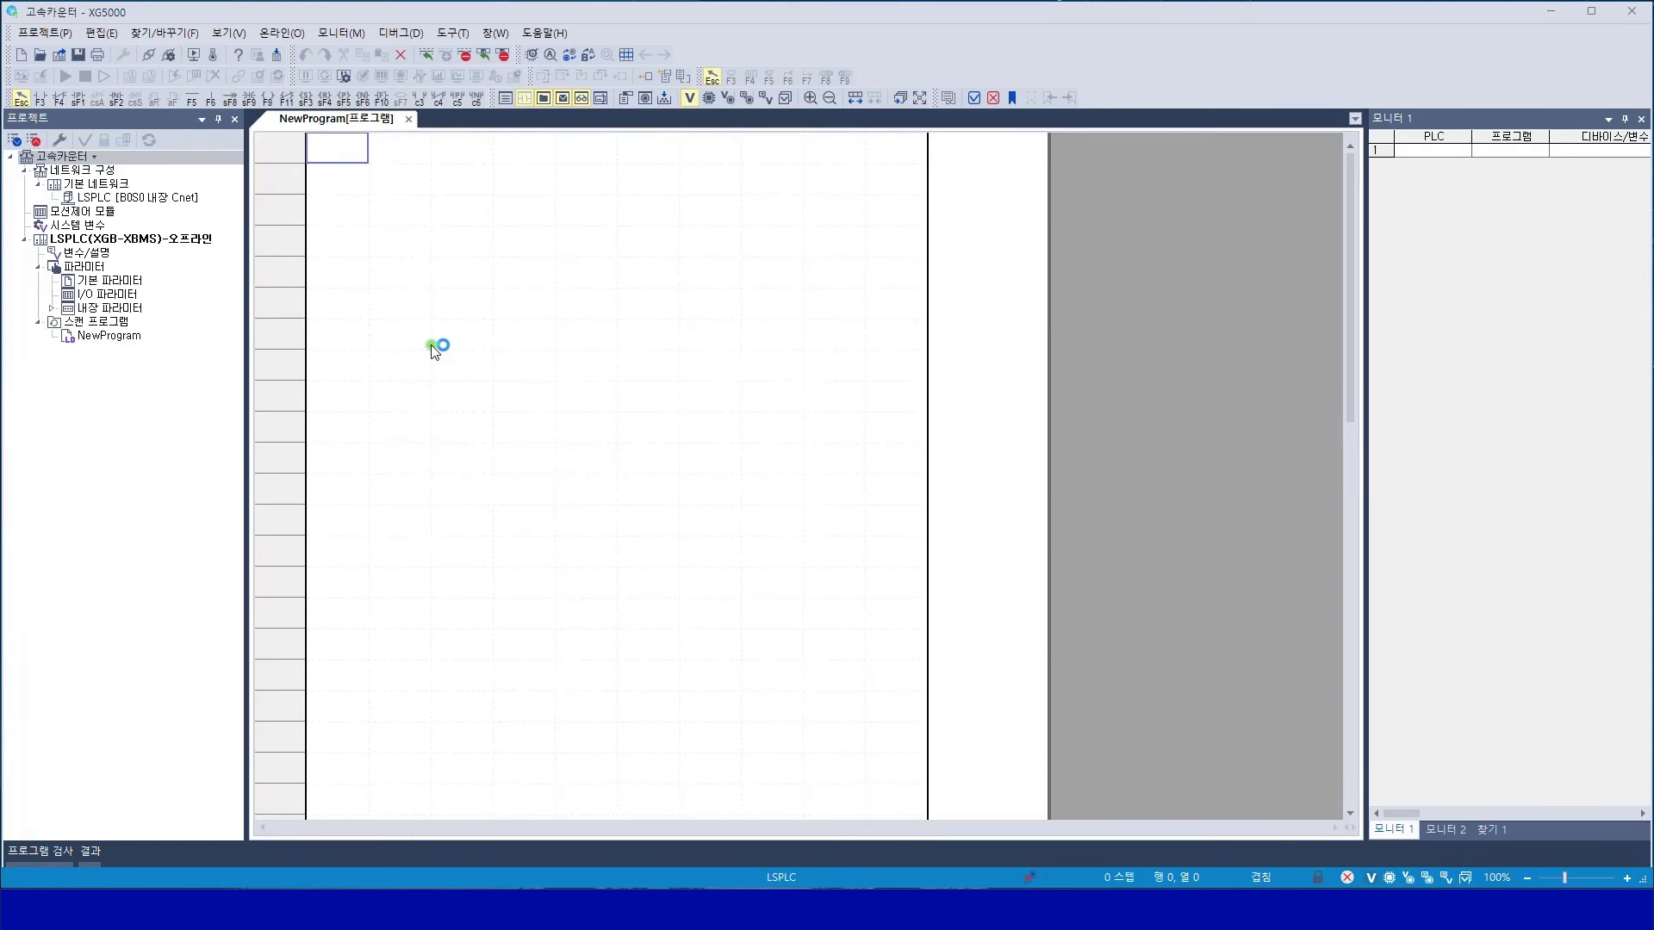
Open the 고속 카운터 settings under the XGB-XBMS project's 내장 파라미터
{"action": "left_click", "coordinate": [92, 311]}
{"action": "left_click", "coordinate": [52, 308]}
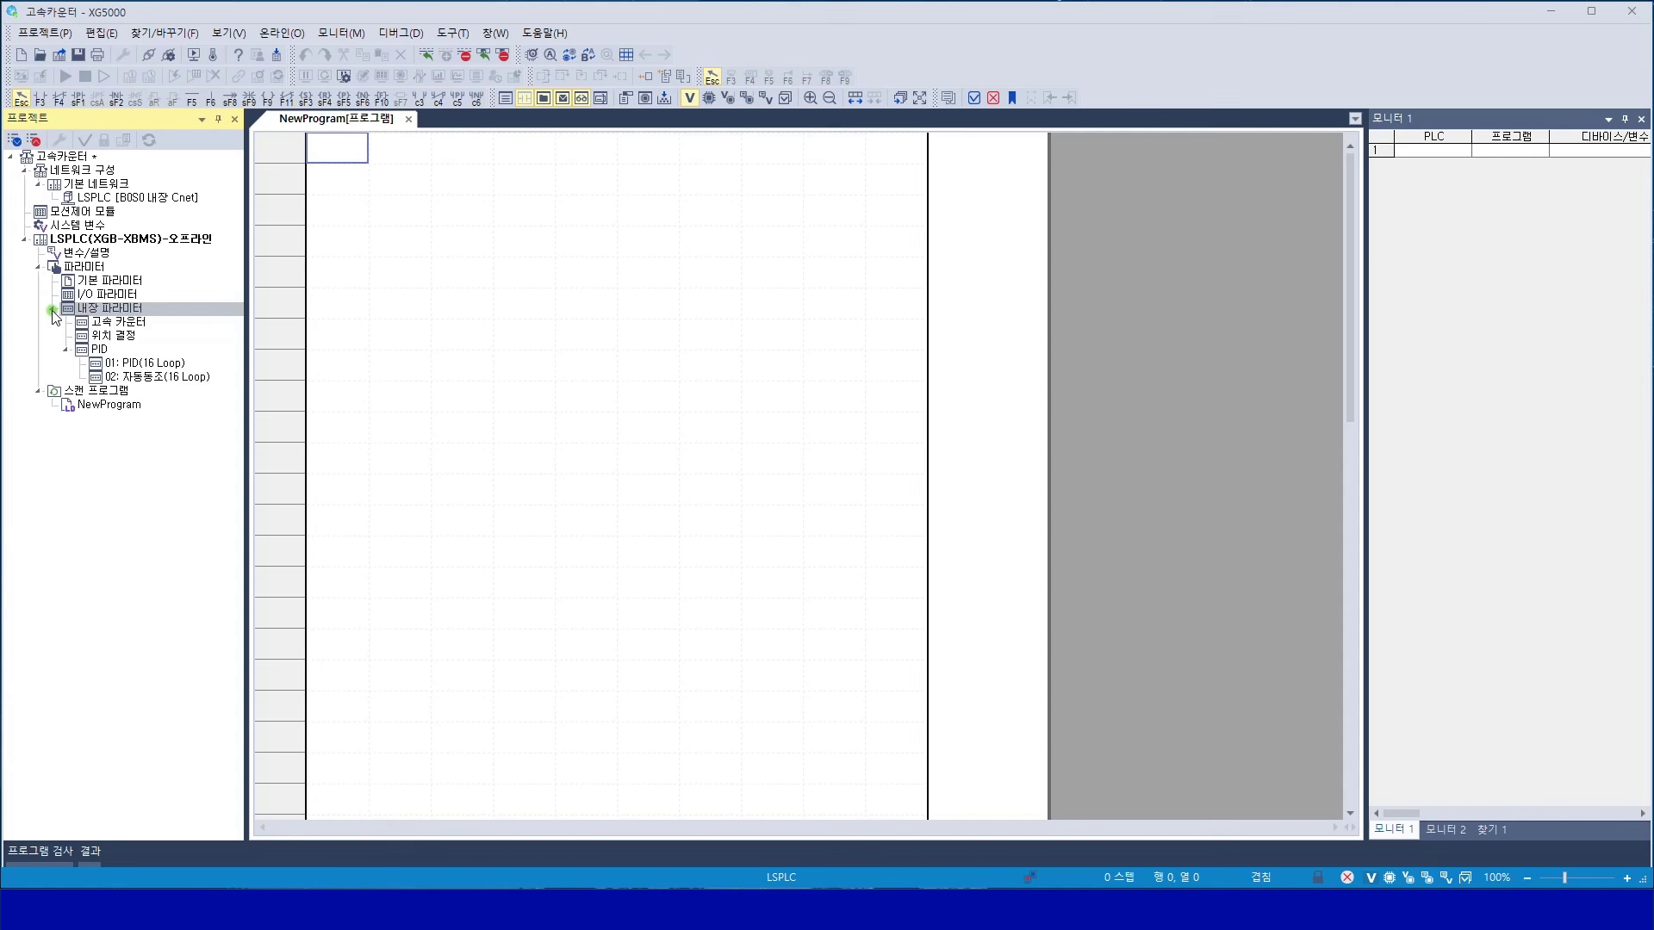
{"action": "left_click", "coordinate": [124, 325]}
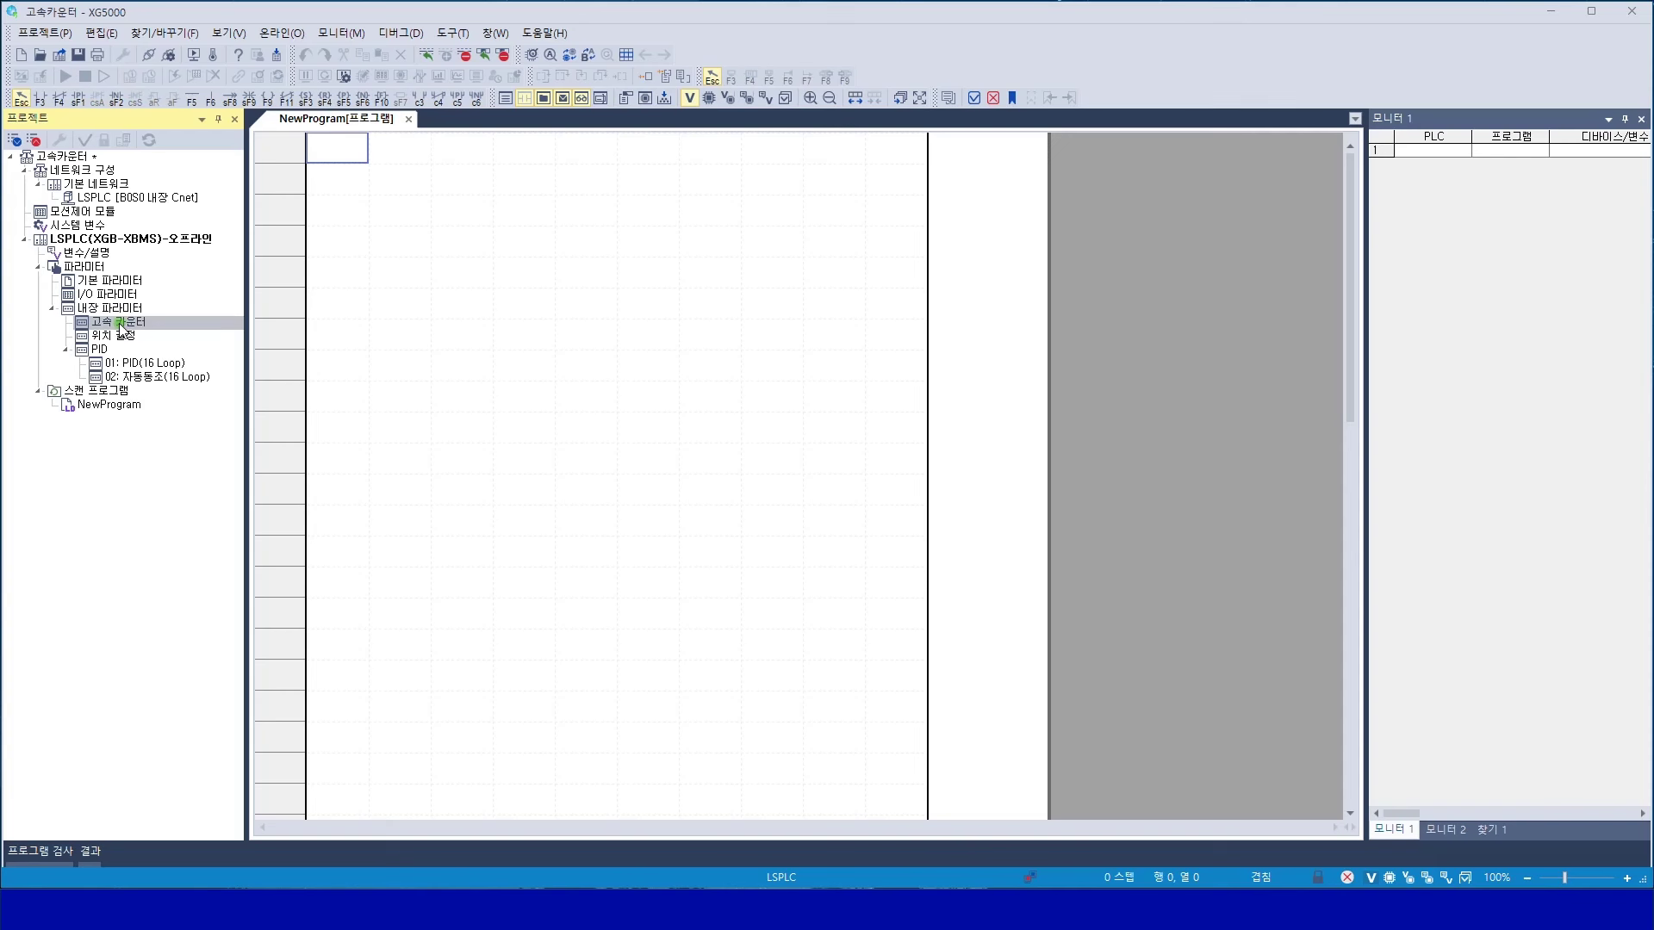
{"action": "double_click", "coordinate": [122, 324]}
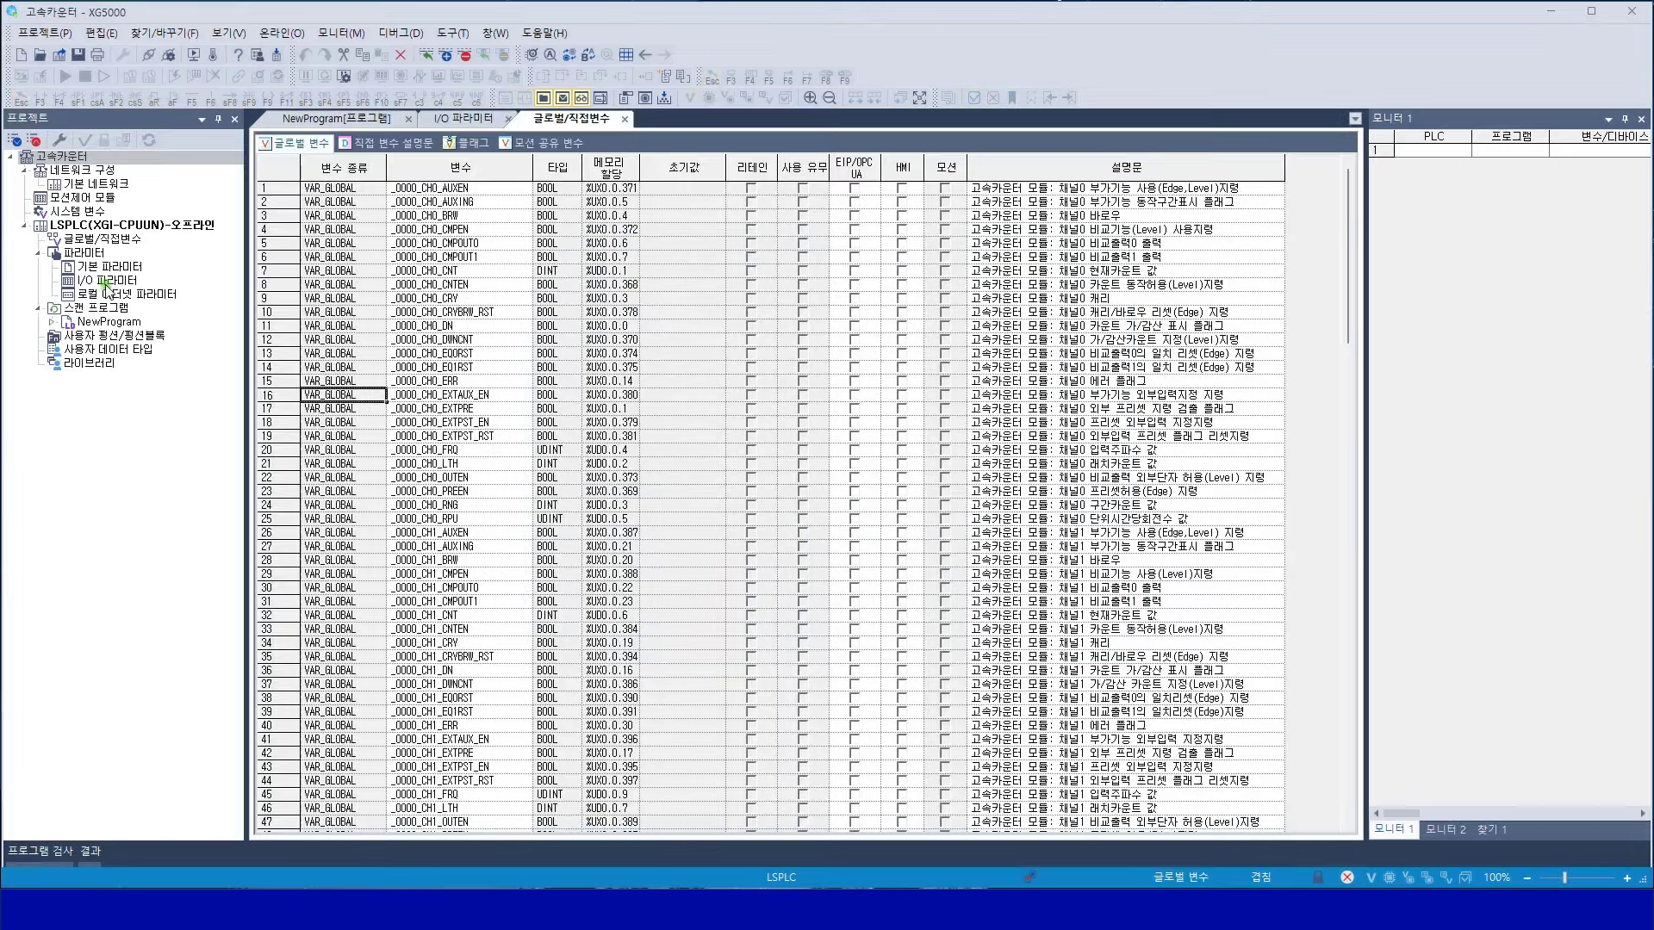
View the slot 0 XGF-HO2A module's parameters in the XGI-CPUUN project's I/O parameters, then close them without changes
{"action": "double_click", "coordinate": [106, 282]}
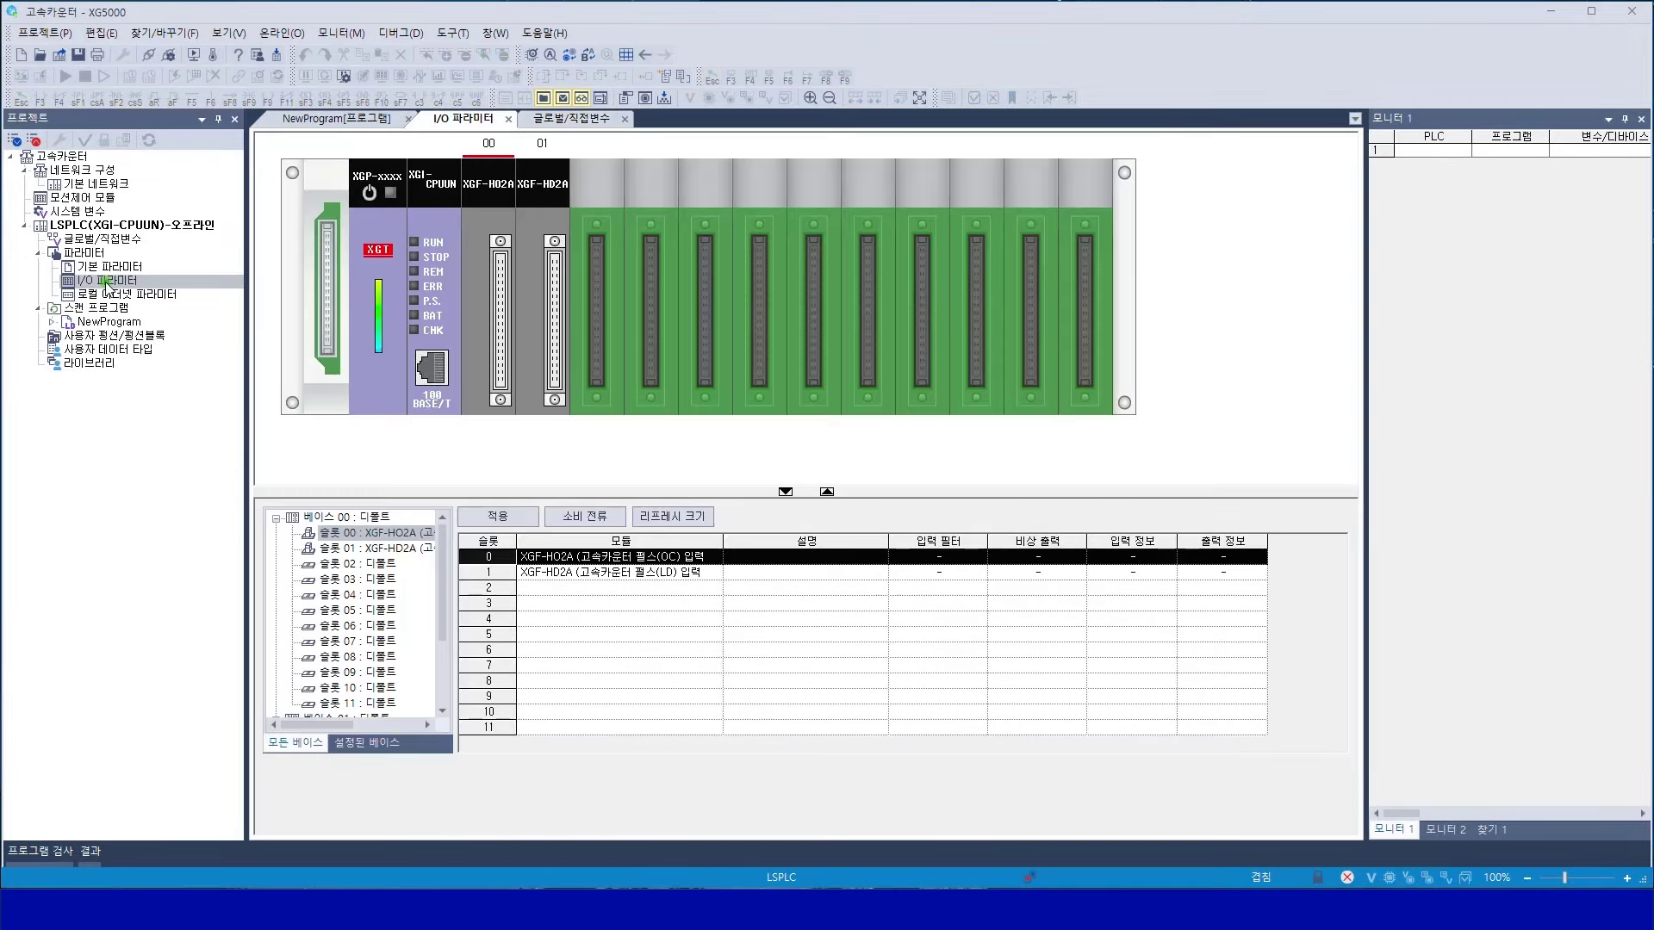
{"action": "double_click", "coordinate": [609, 558]}
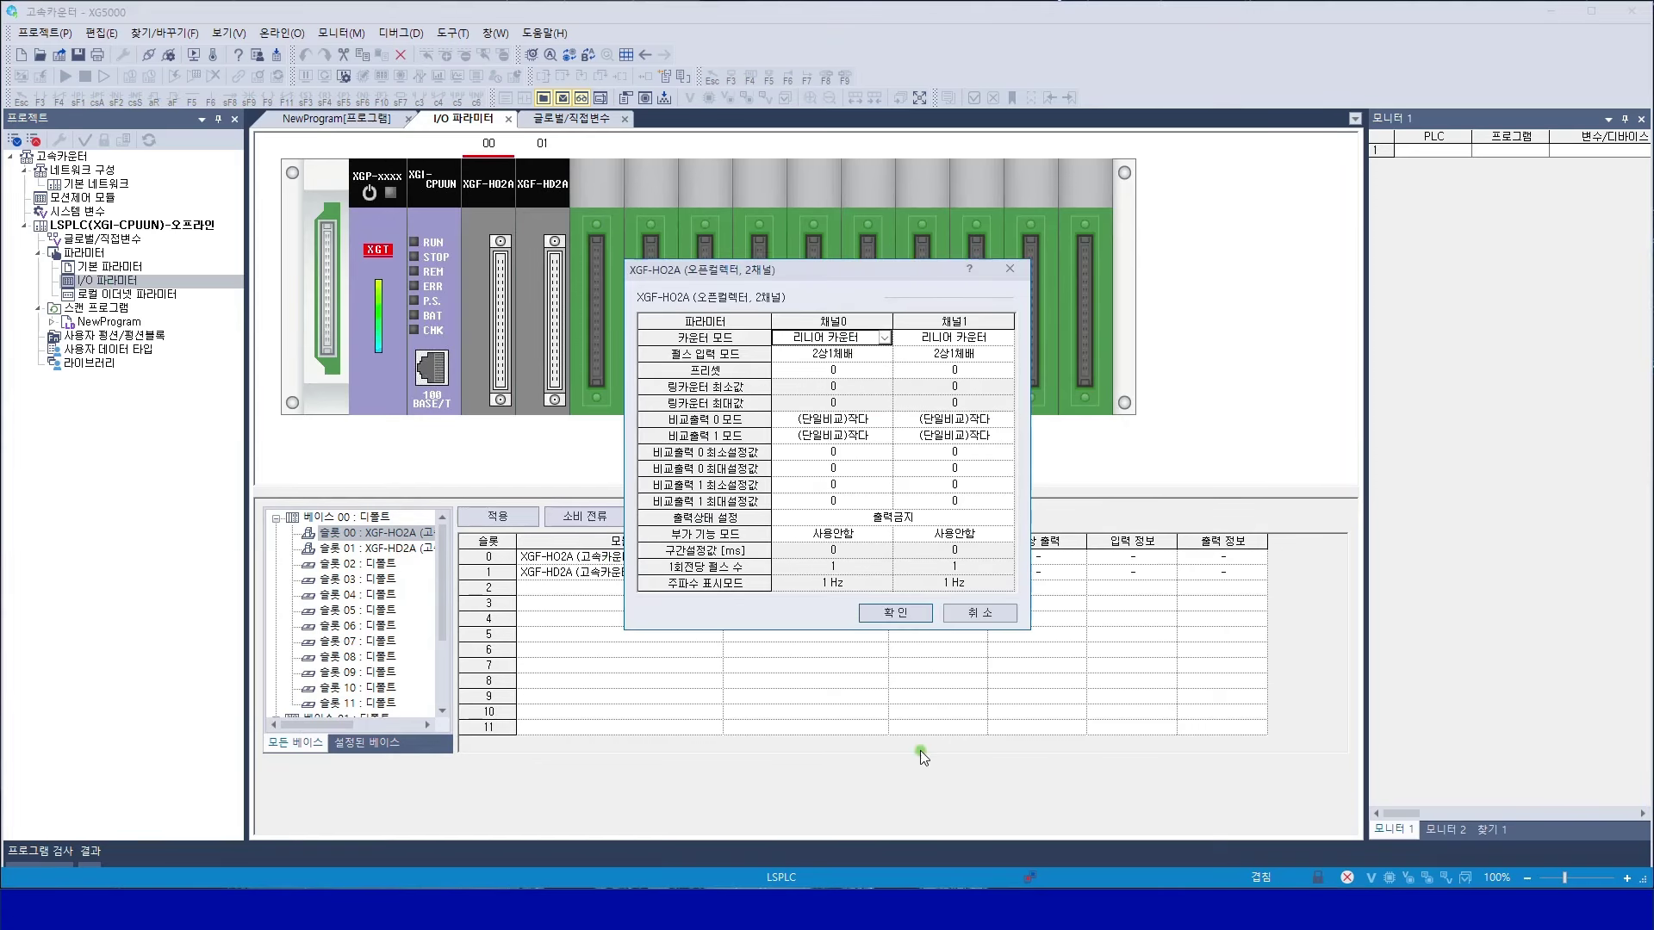
{"action": "left_click", "coordinate": [989, 611]}
Arrange the XGI-CPUUN and XGB-XBMS projects side by side, with the XGF-HO2A and built-in high-speed counter parameter dialogs both open
{"action": "key", "text": "super+Right"}
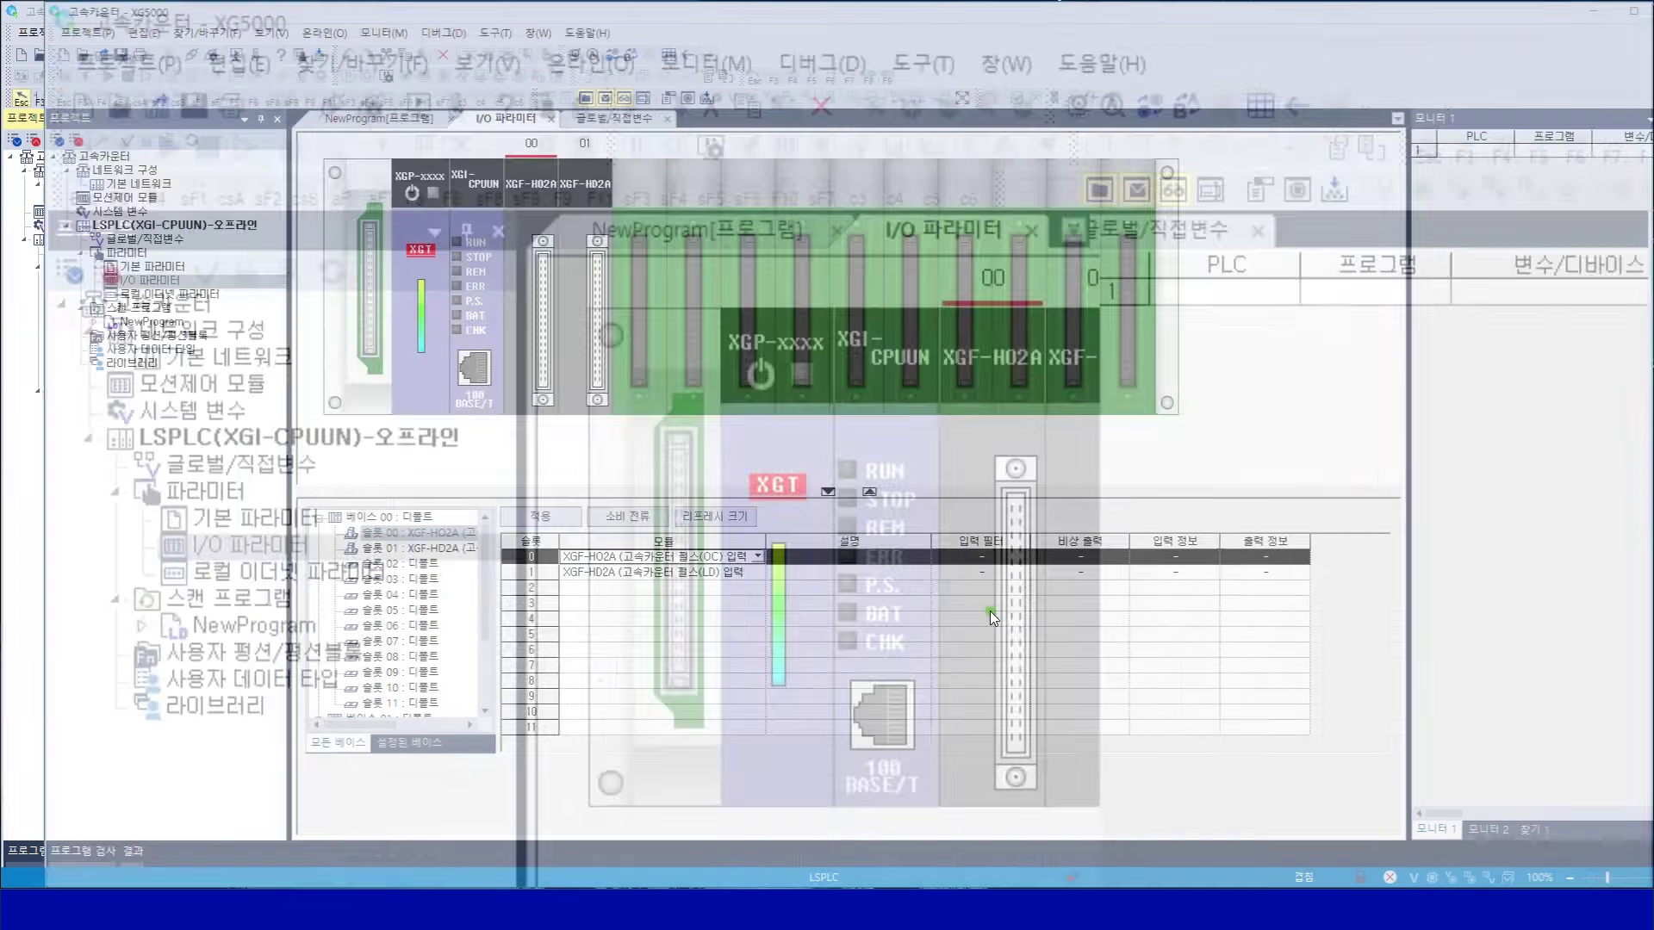
{"action": "left_click", "coordinate": [1445, 502]}
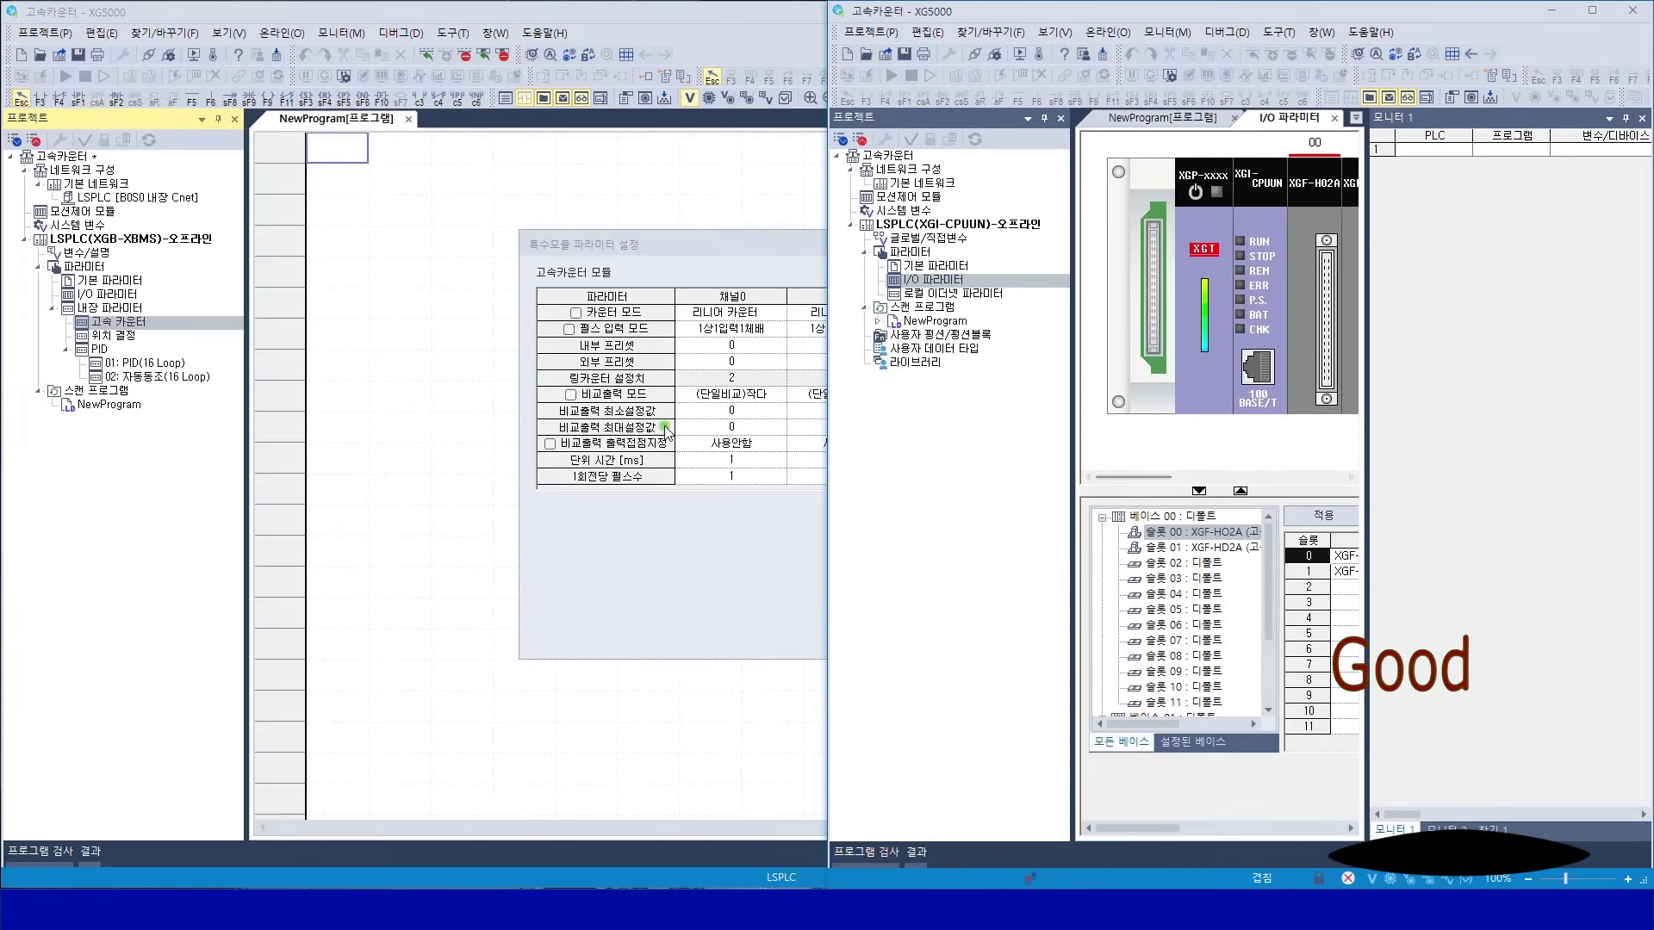
{"action": "double_click", "coordinate": [1343, 558]}
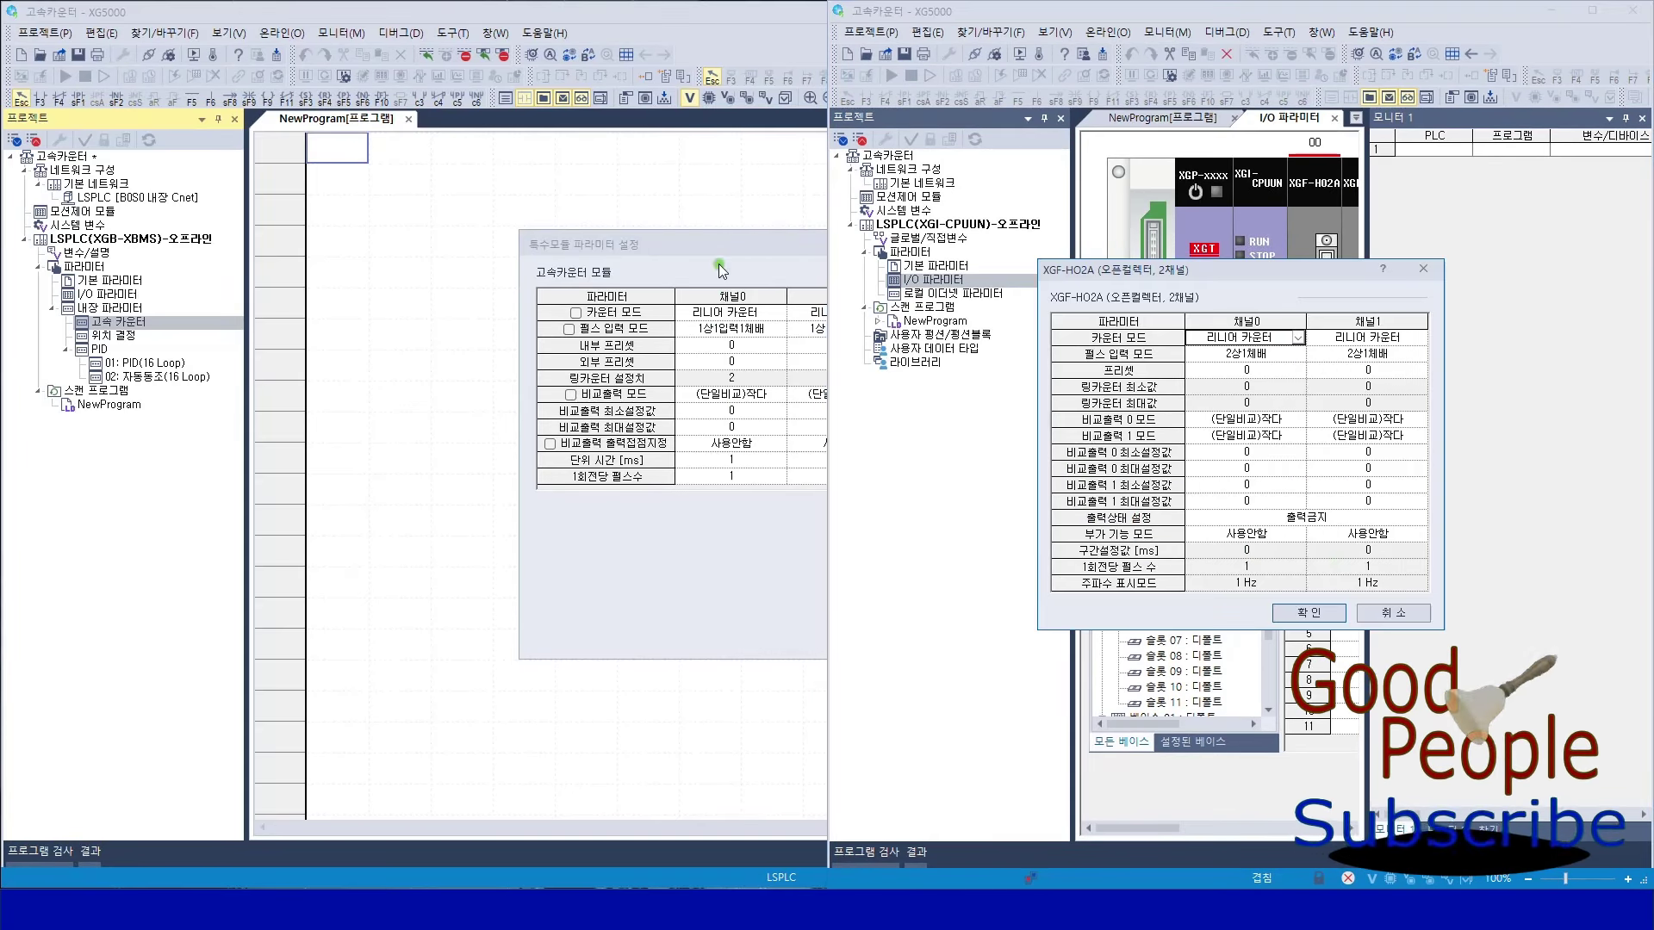
{"action": "left_click_drag", "start_coordinate": [723, 253], "coordinate": [491, 254]}
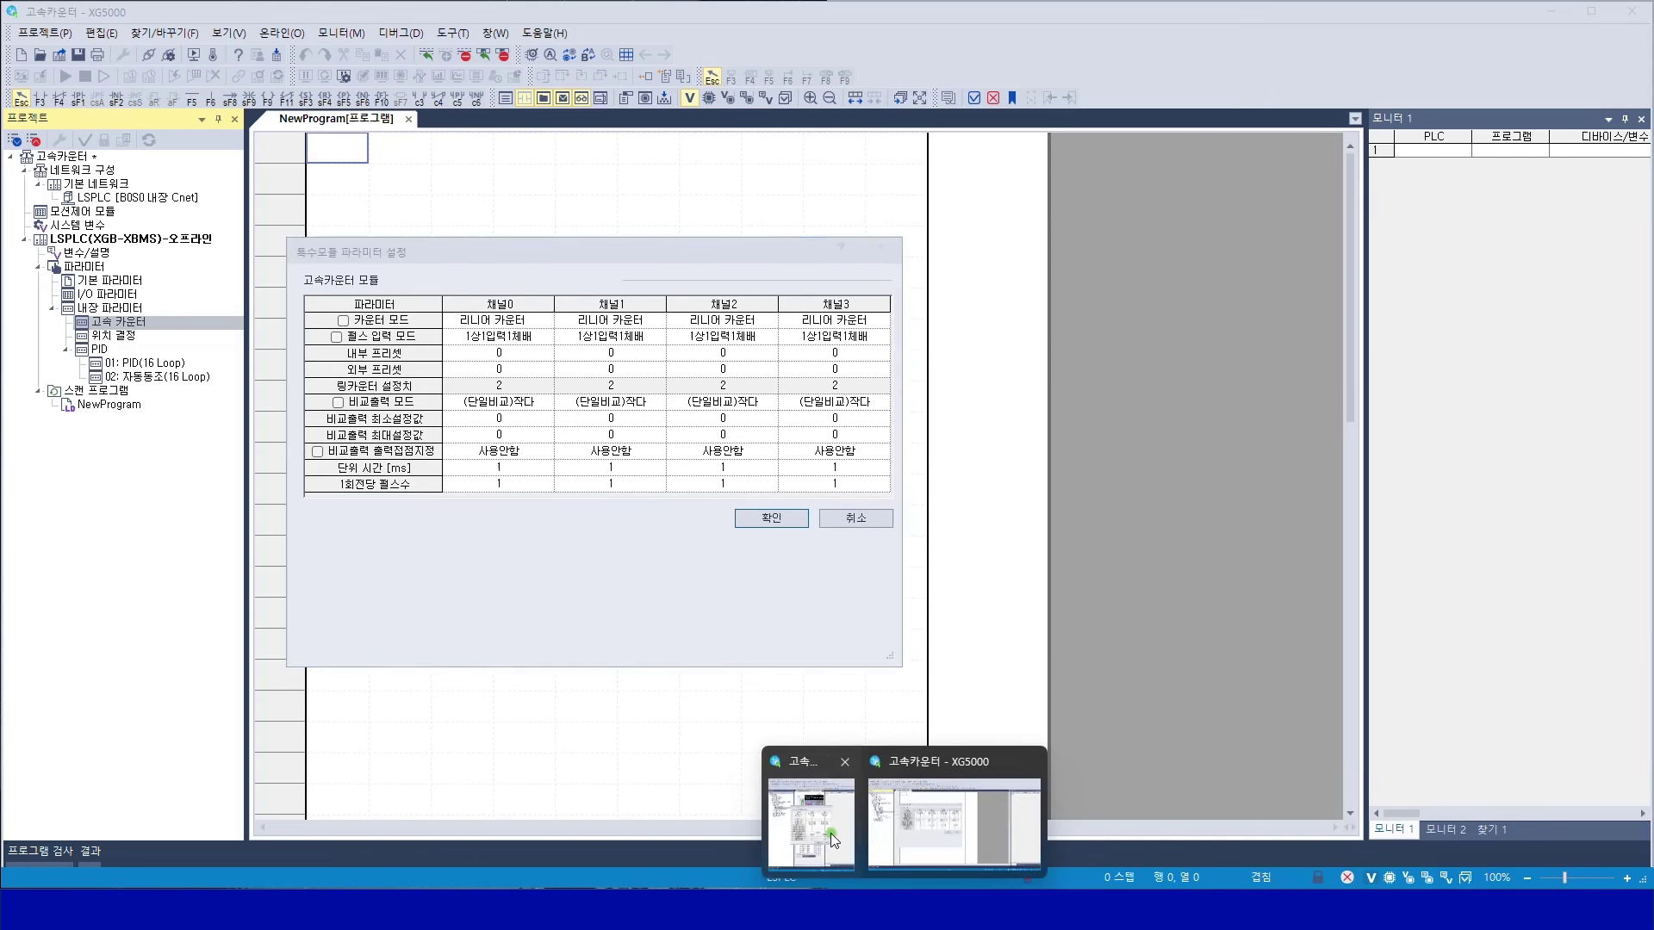
{"action": "left_click", "coordinate": [956, 823]}
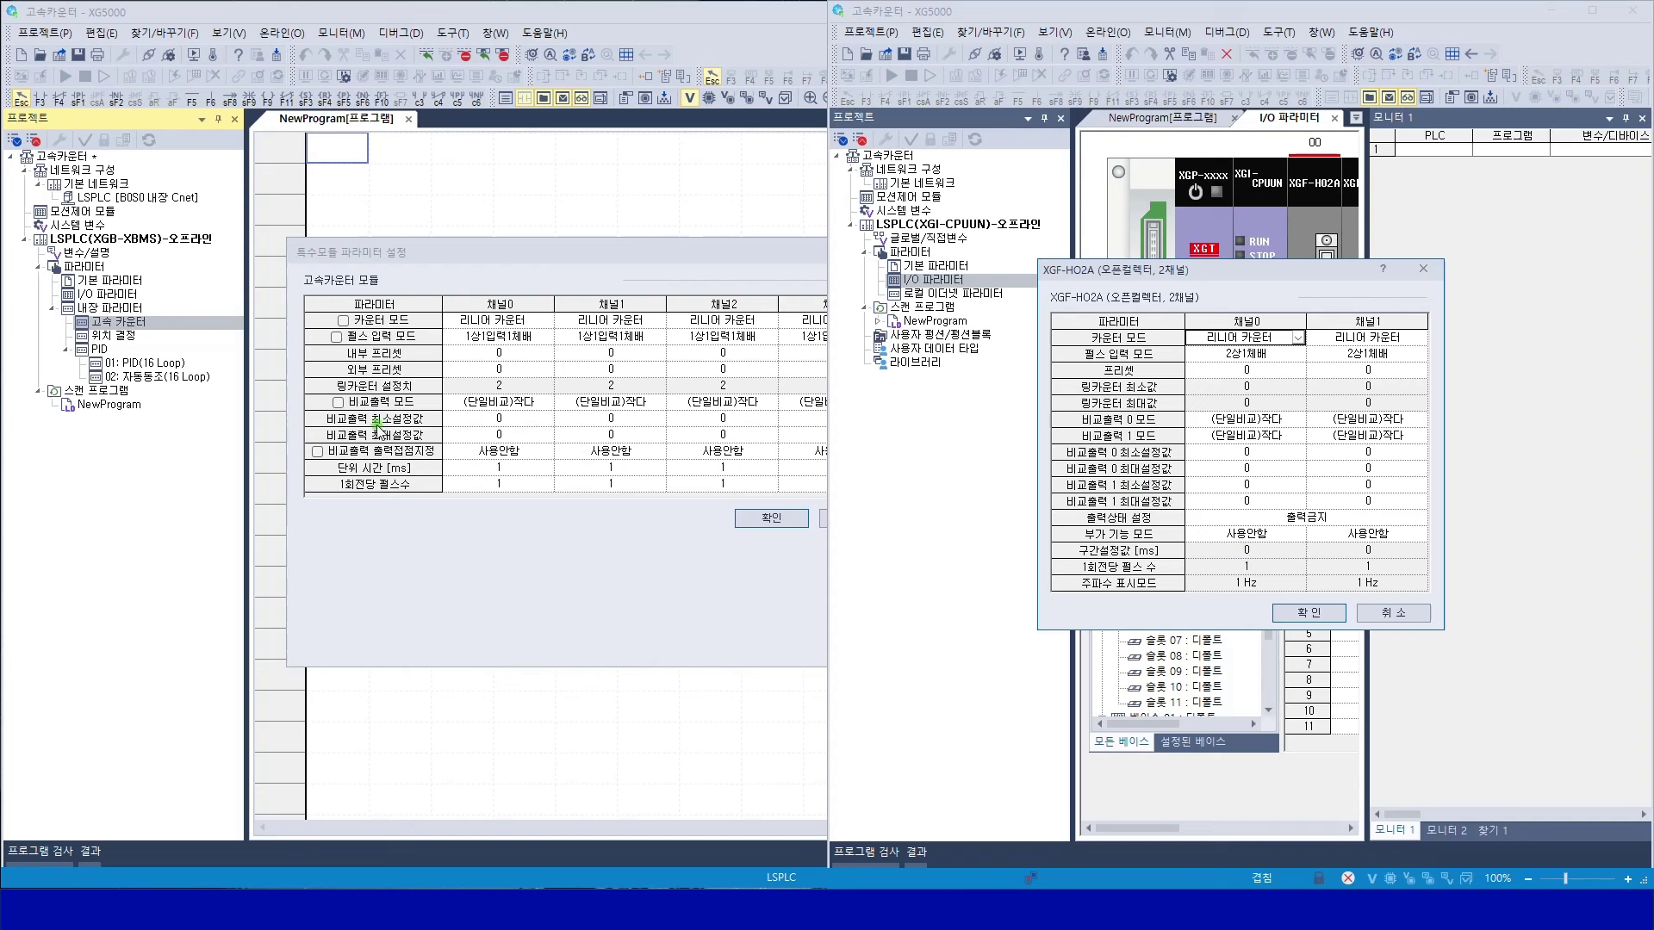
Examine the XGF-HO2A channel 0 부가 기능 모드 options and compare them with the built-in high-speed counter's parameters
{"action": "left_click", "coordinate": [1226, 541]}
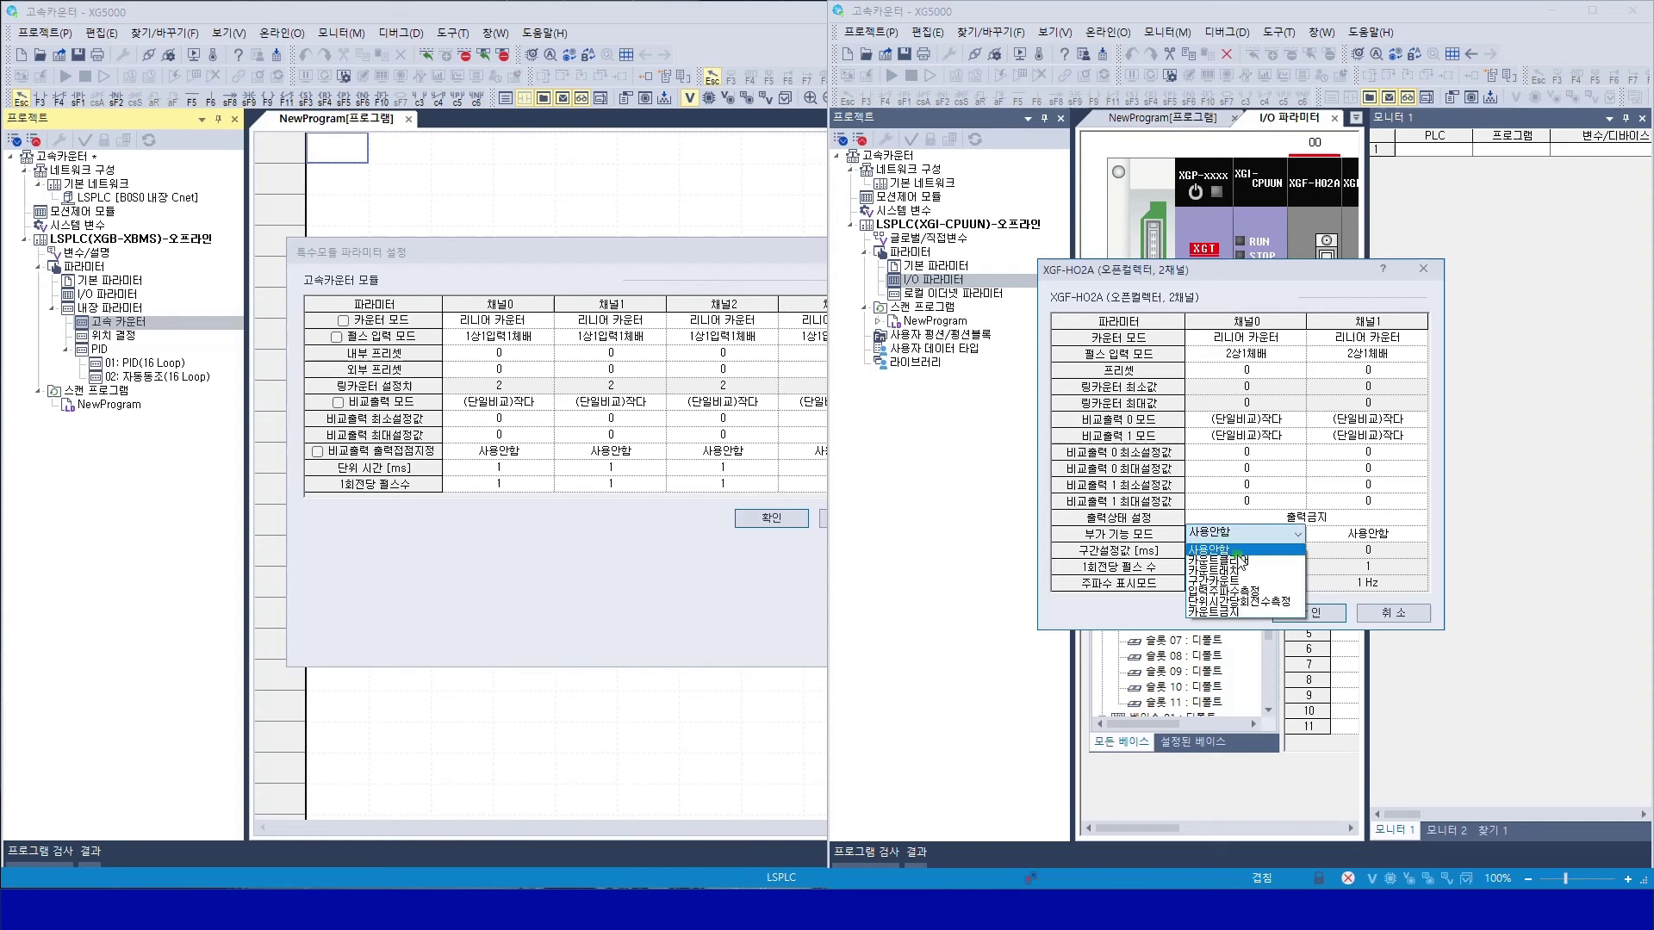
{"action": "left_click", "coordinate": [413, 474]}
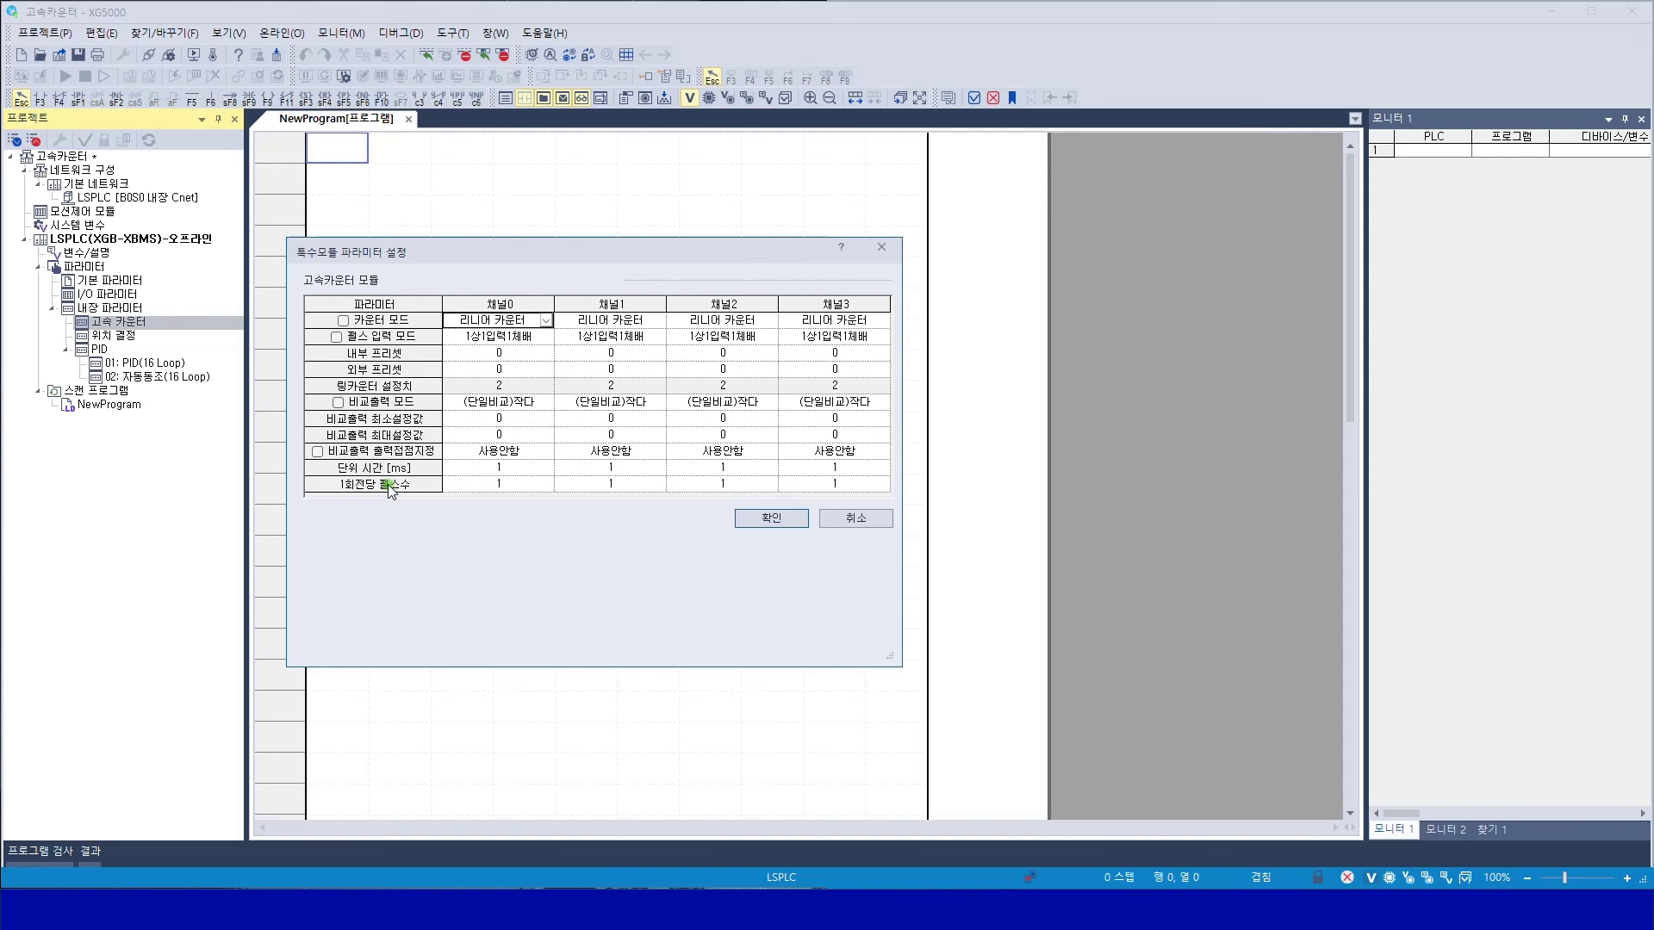
{"action": "mouse_move", "coordinate": [943, 911]}
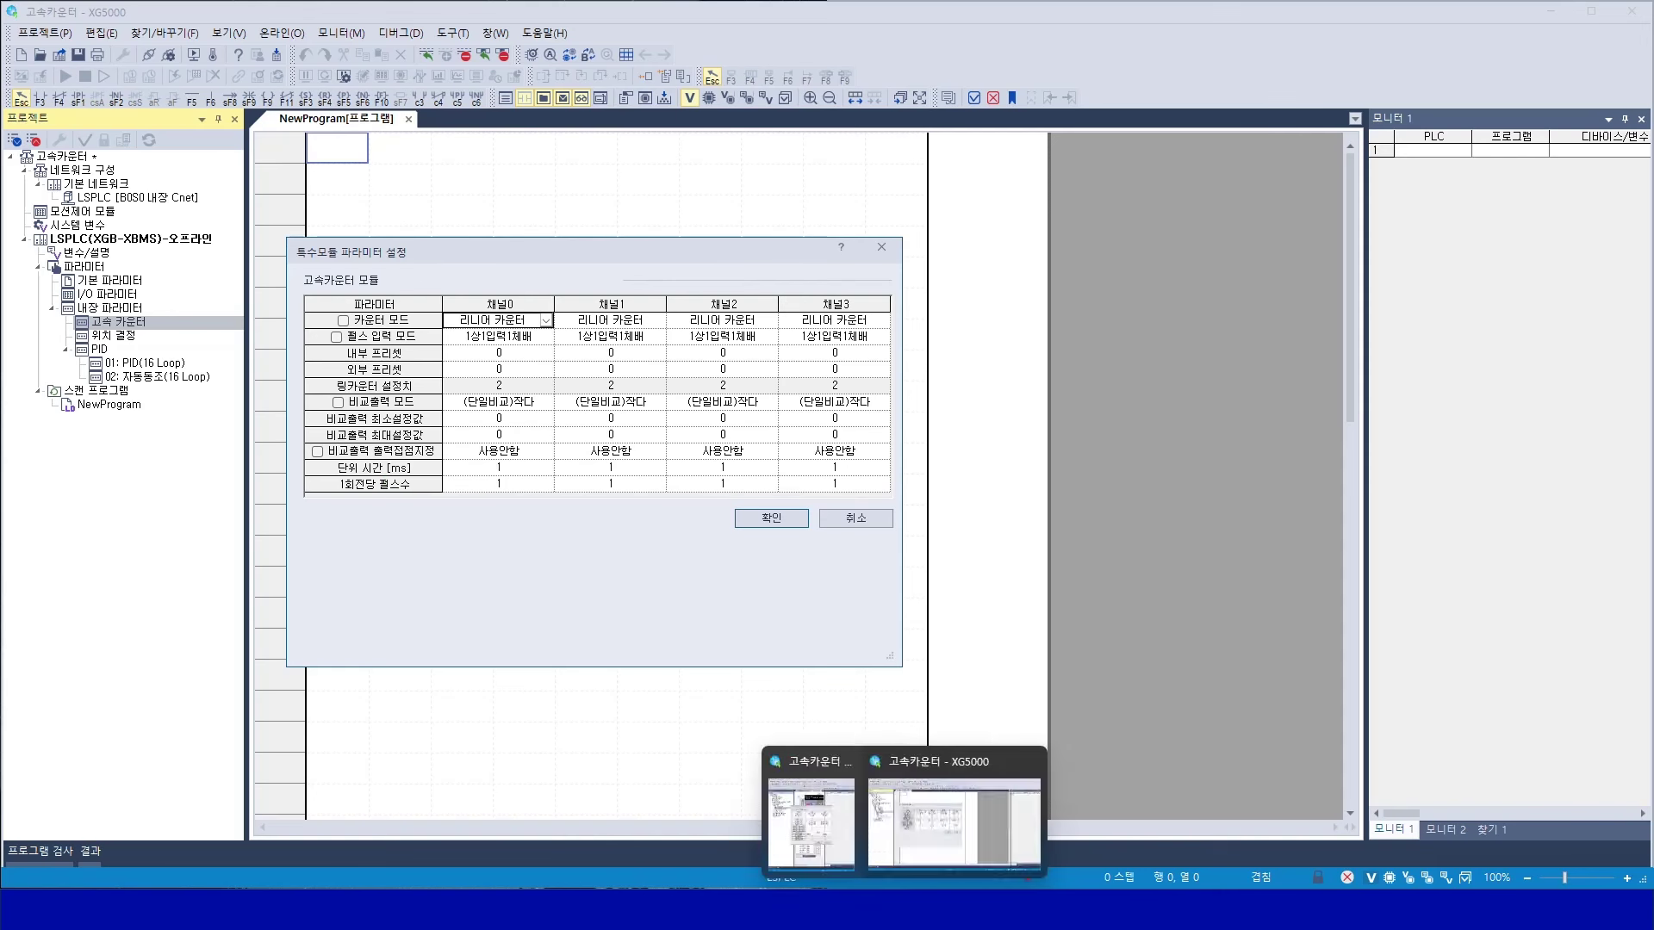
{"action": "left_click", "coordinate": [808, 822]}
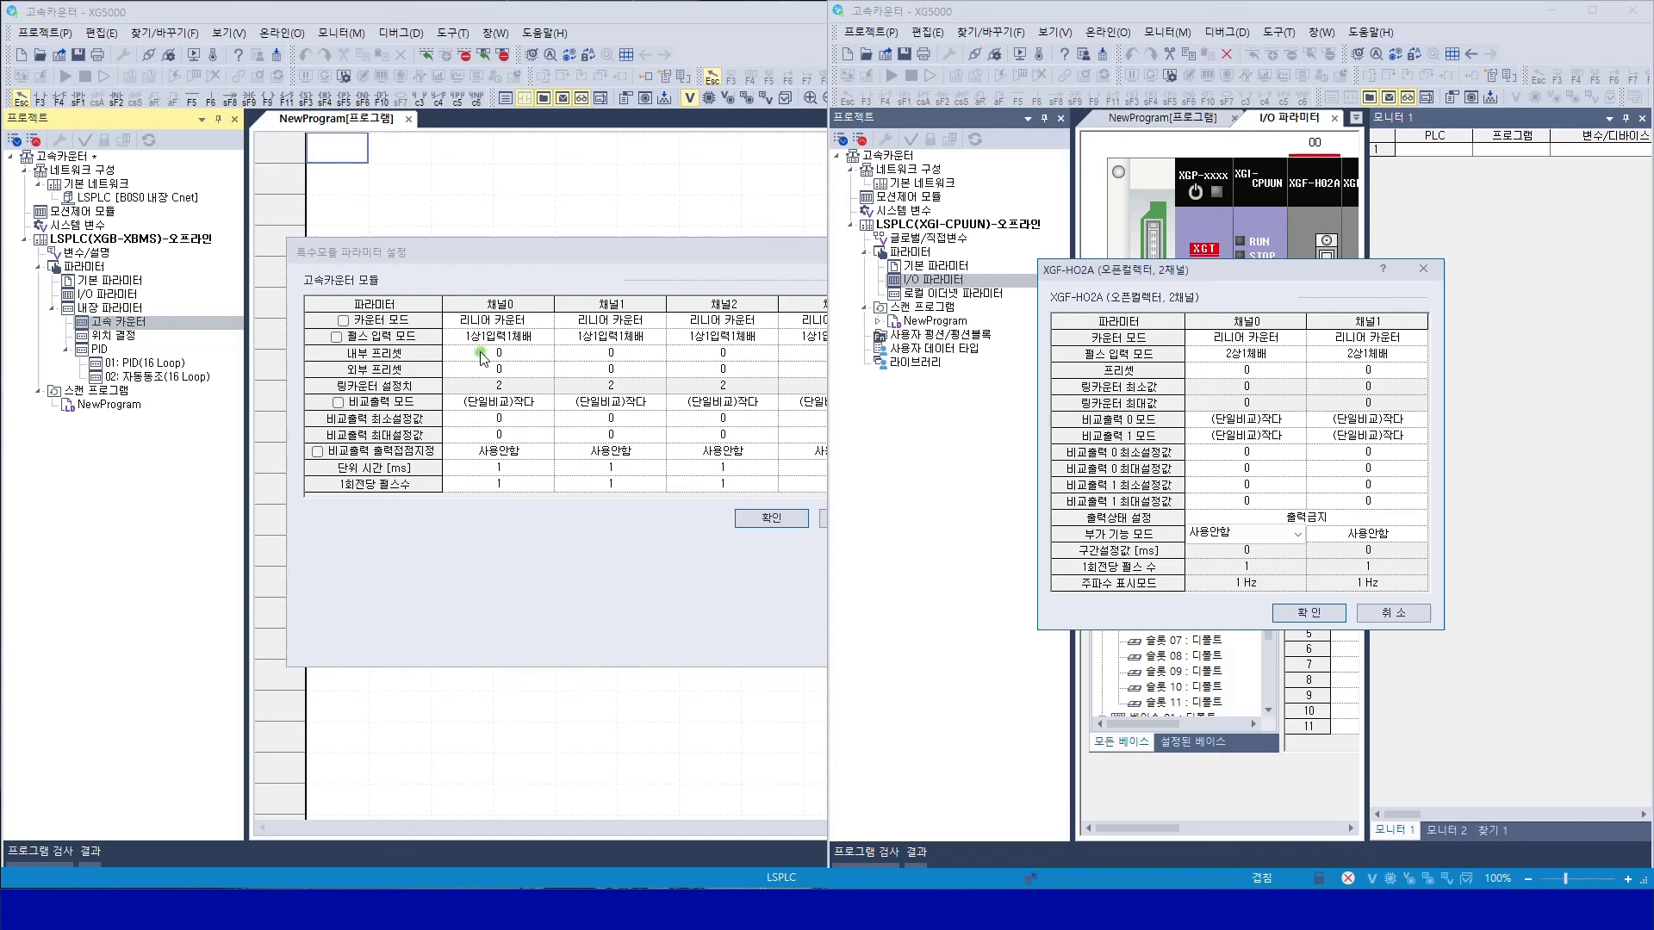
Review the channel 0 펄스 입력 모드 and 카운터 모드 options of the built-in high-speed counter, then close its parameter settings
{"action": "left_click", "coordinate": [541, 344]}
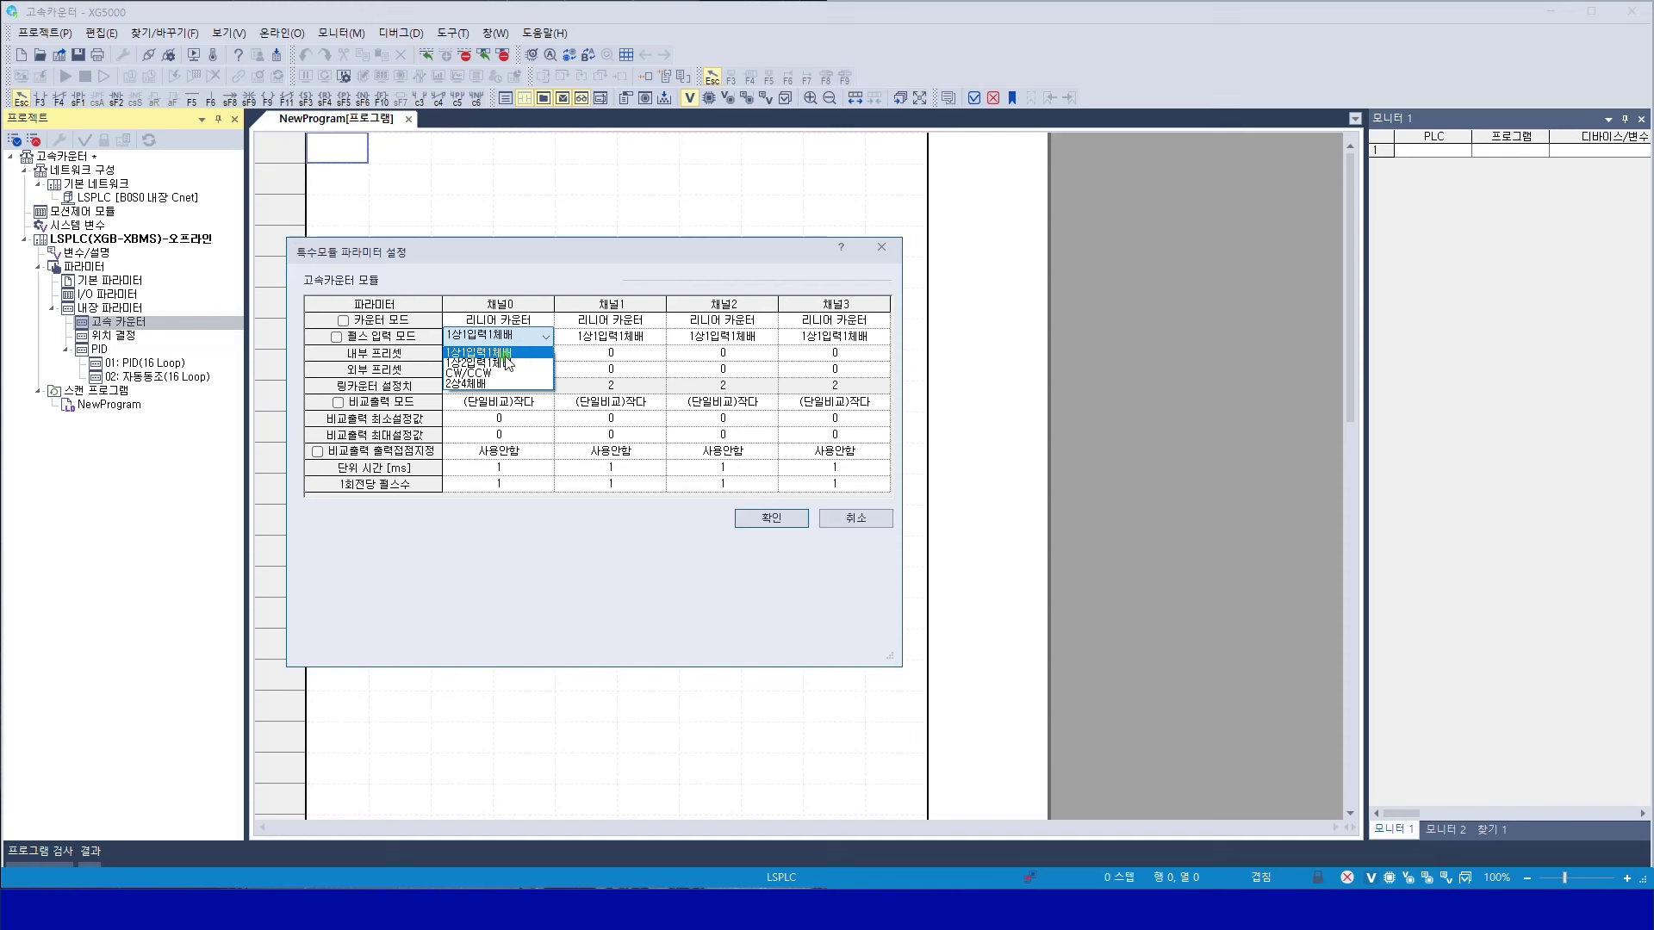
{"action": "left_click", "coordinate": [543, 321]}
{"action": "left_click", "coordinate": [543, 321]}
{"action": "left_click", "coordinate": [543, 322]}
{"action": "left_click", "coordinate": [544, 321]}
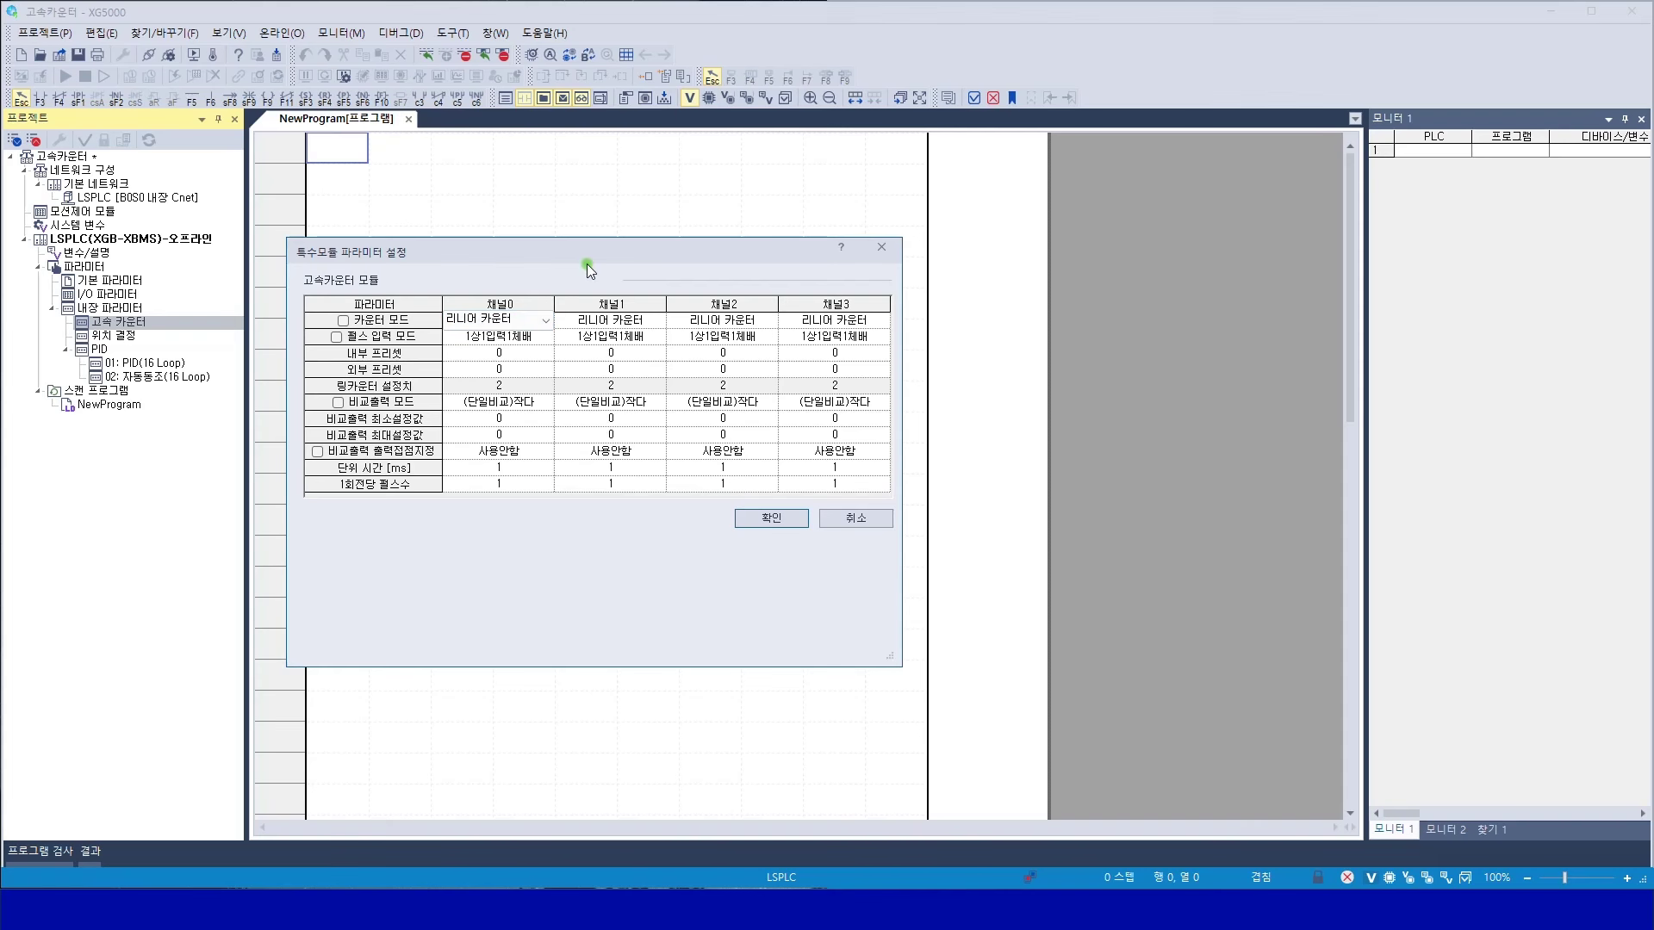
{"action": "left_click", "coordinate": [777, 519]}
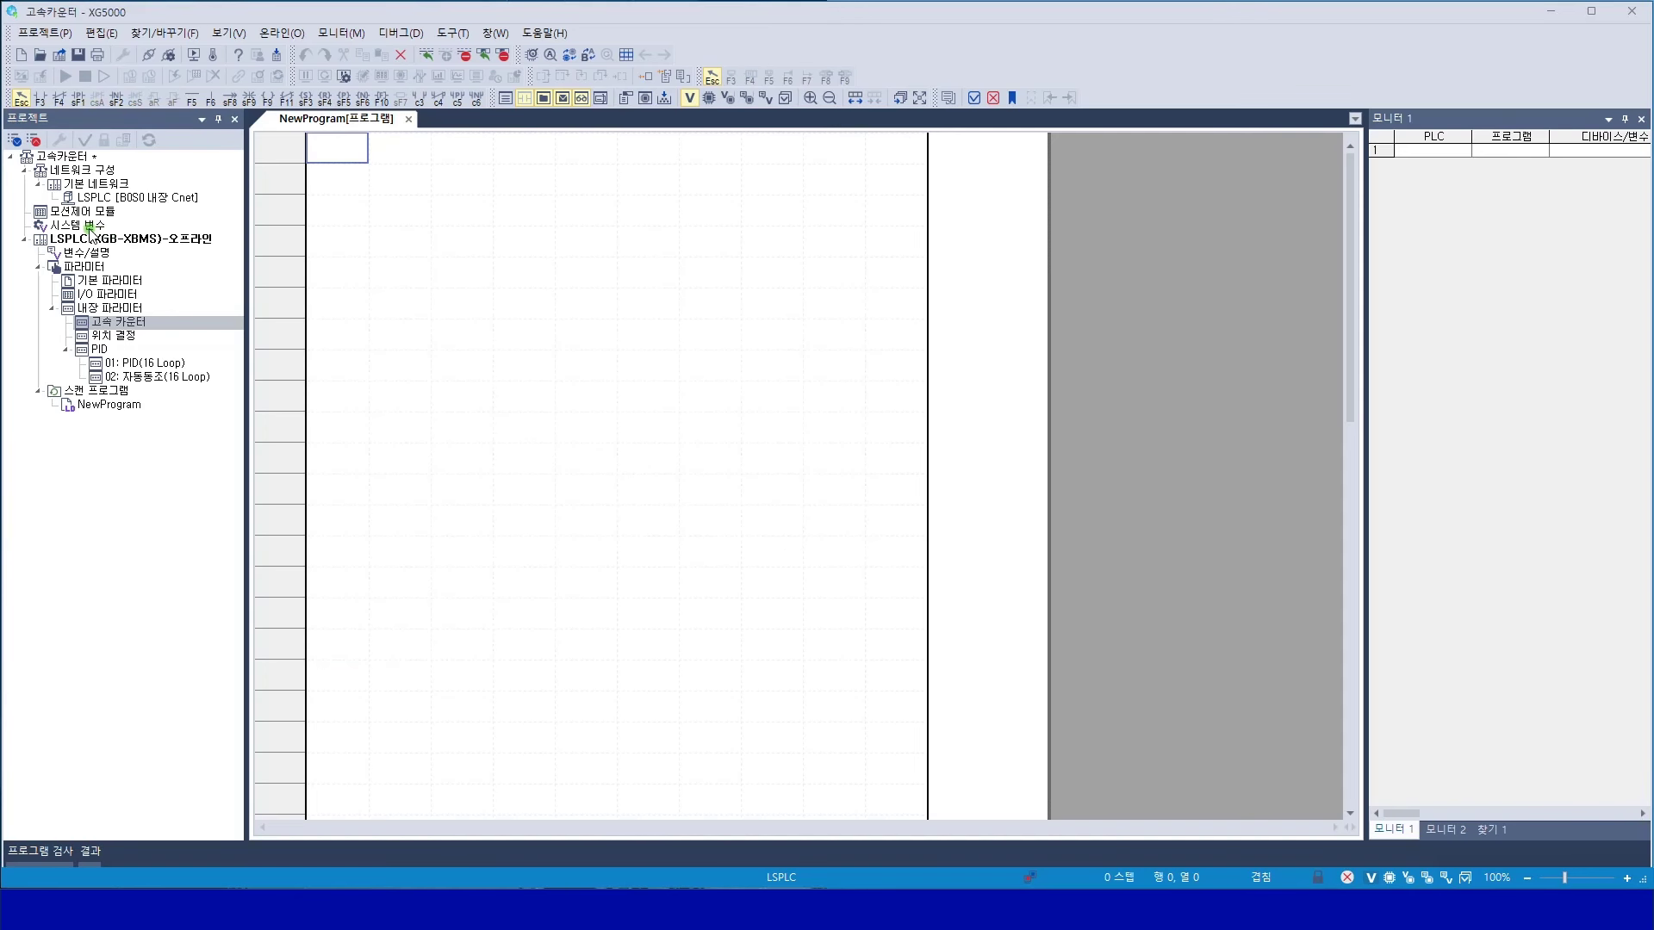
Open the project's 변수/설명 flag list and show only the 고속 카운터 flags
{"action": "double_click", "coordinate": [86, 253]}
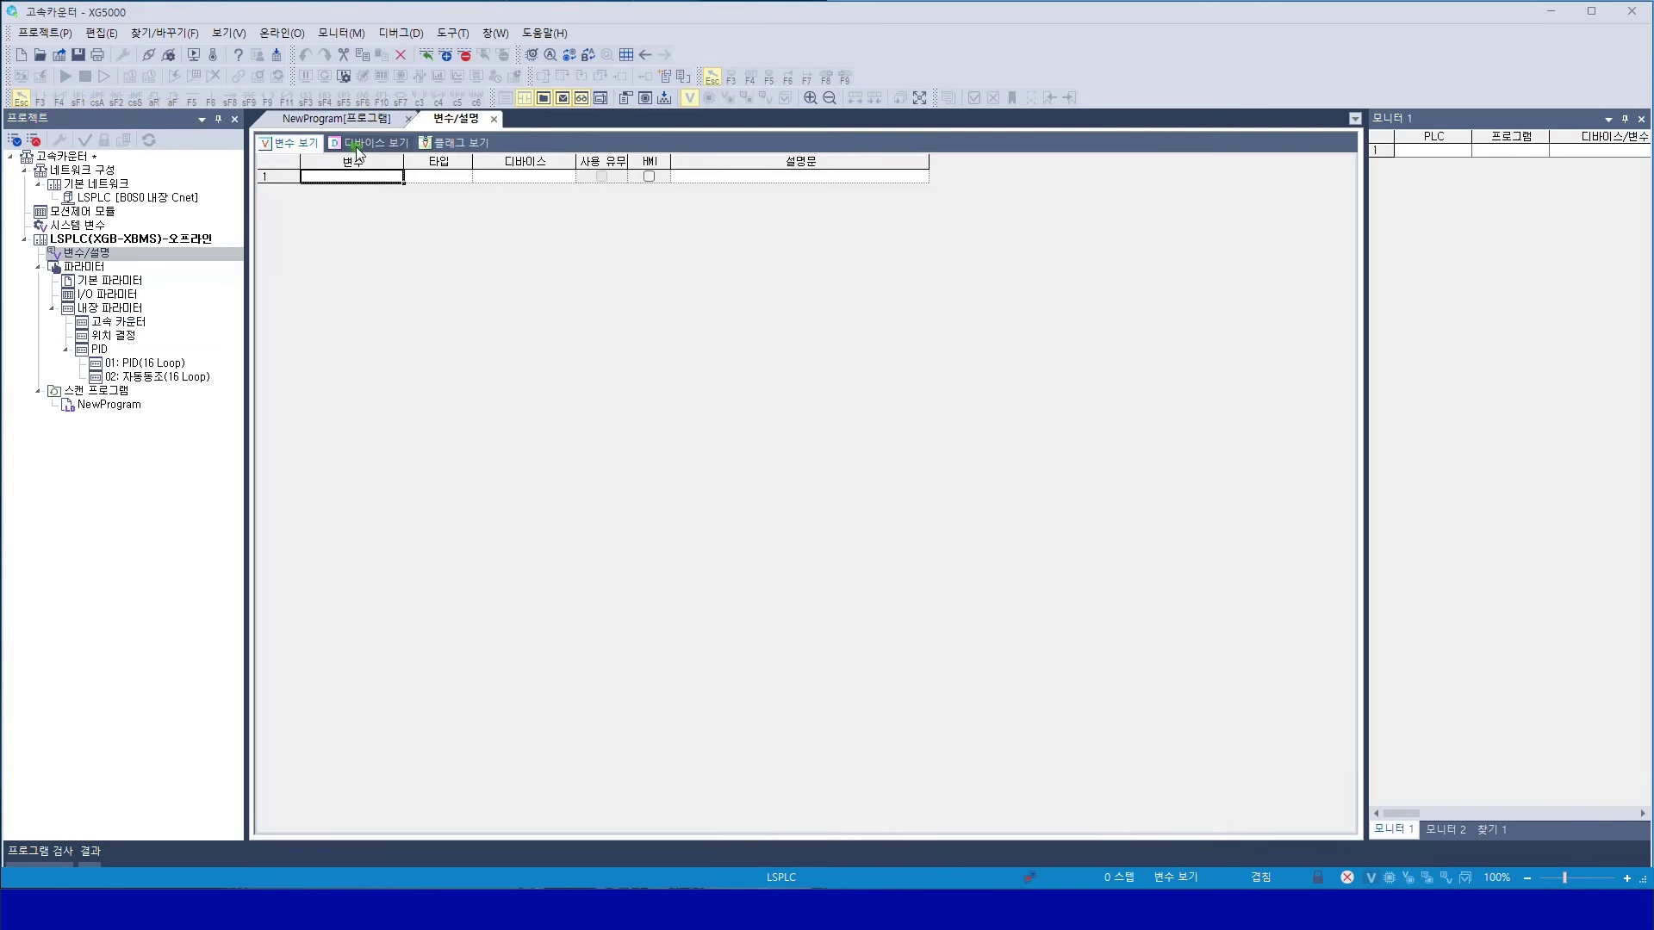
{"action": "left_click", "coordinate": [451, 143]}
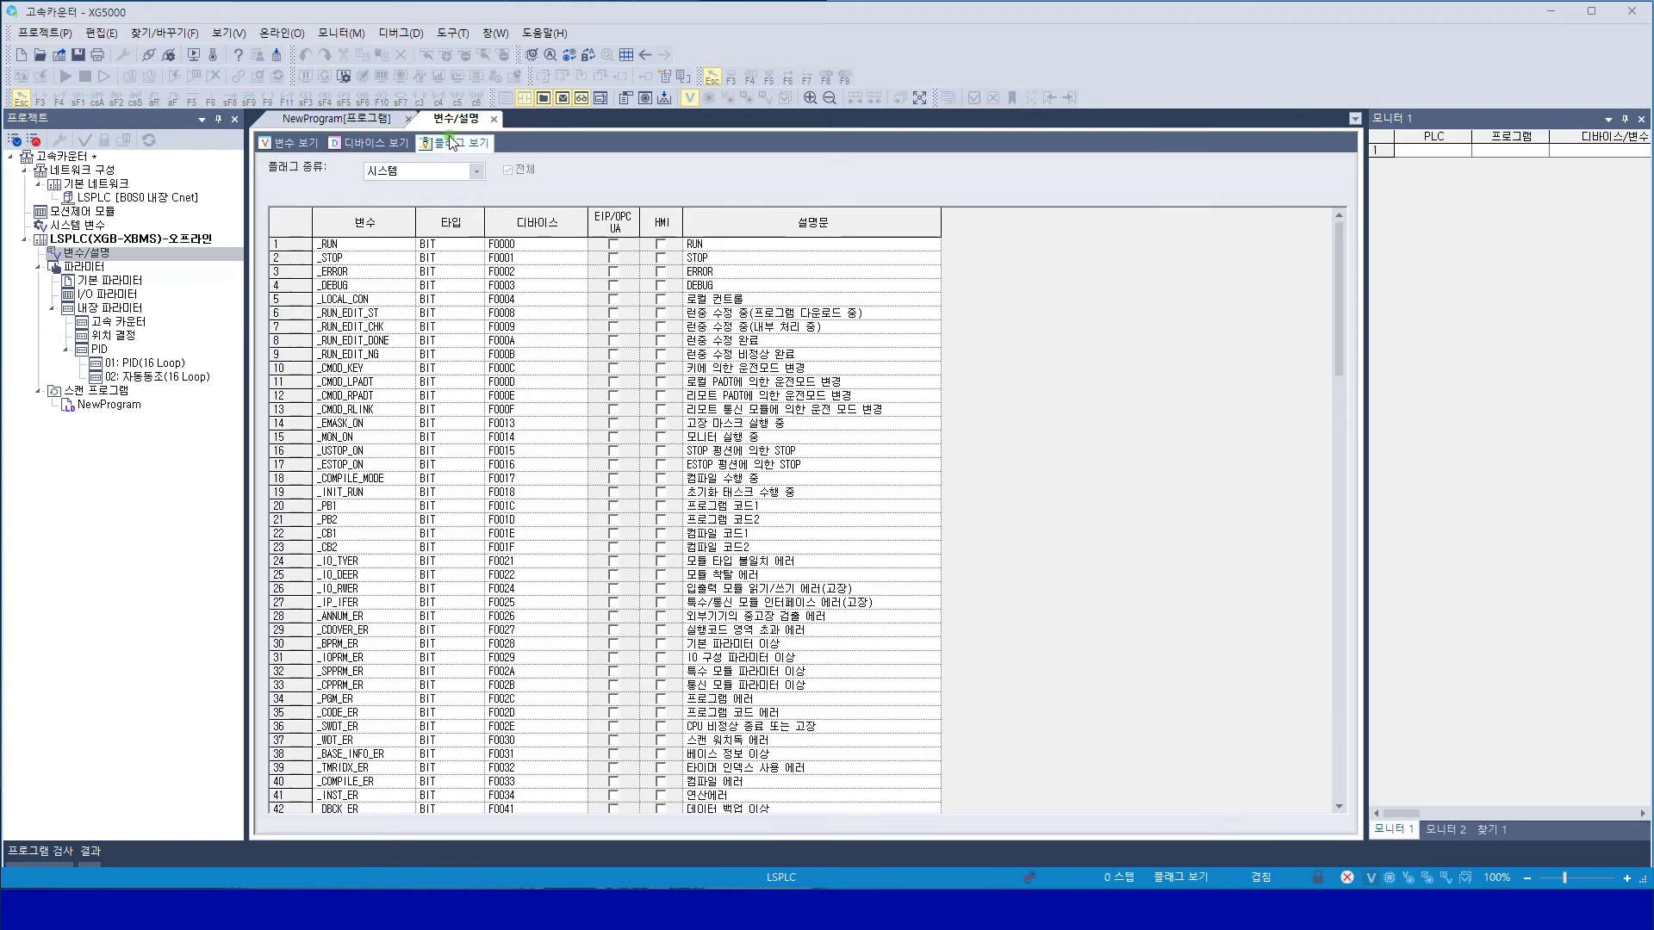
{"action": "left_click", "coordinate": [479, 168]}
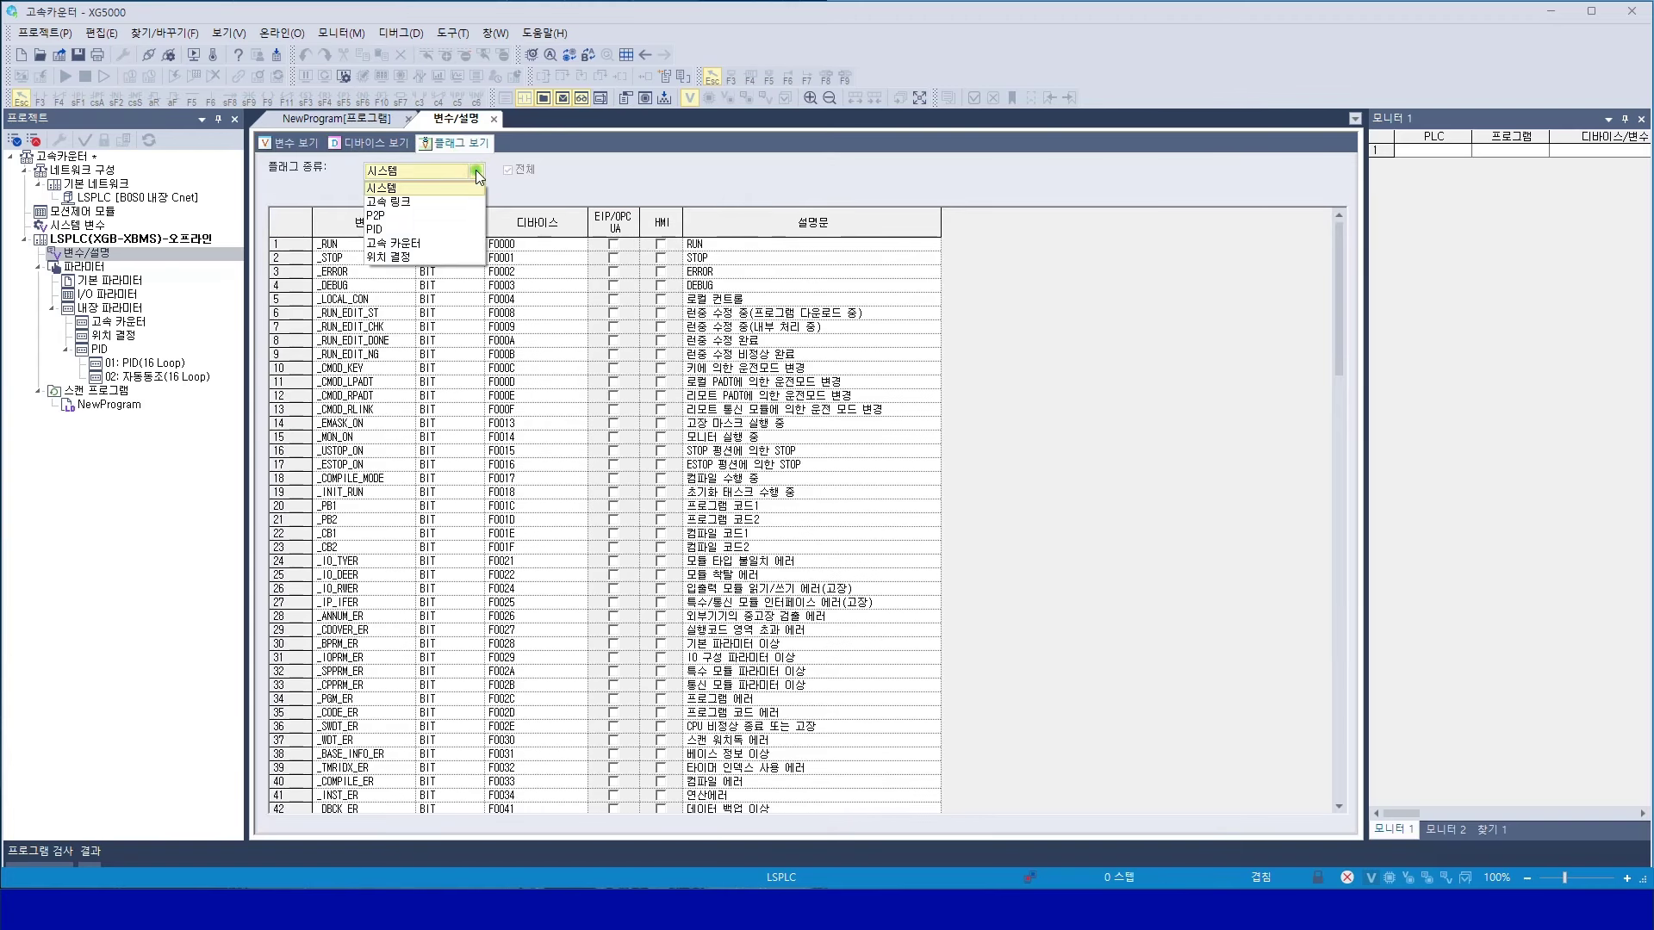
{"action": "left_click", "coordinate": [407, 250]}
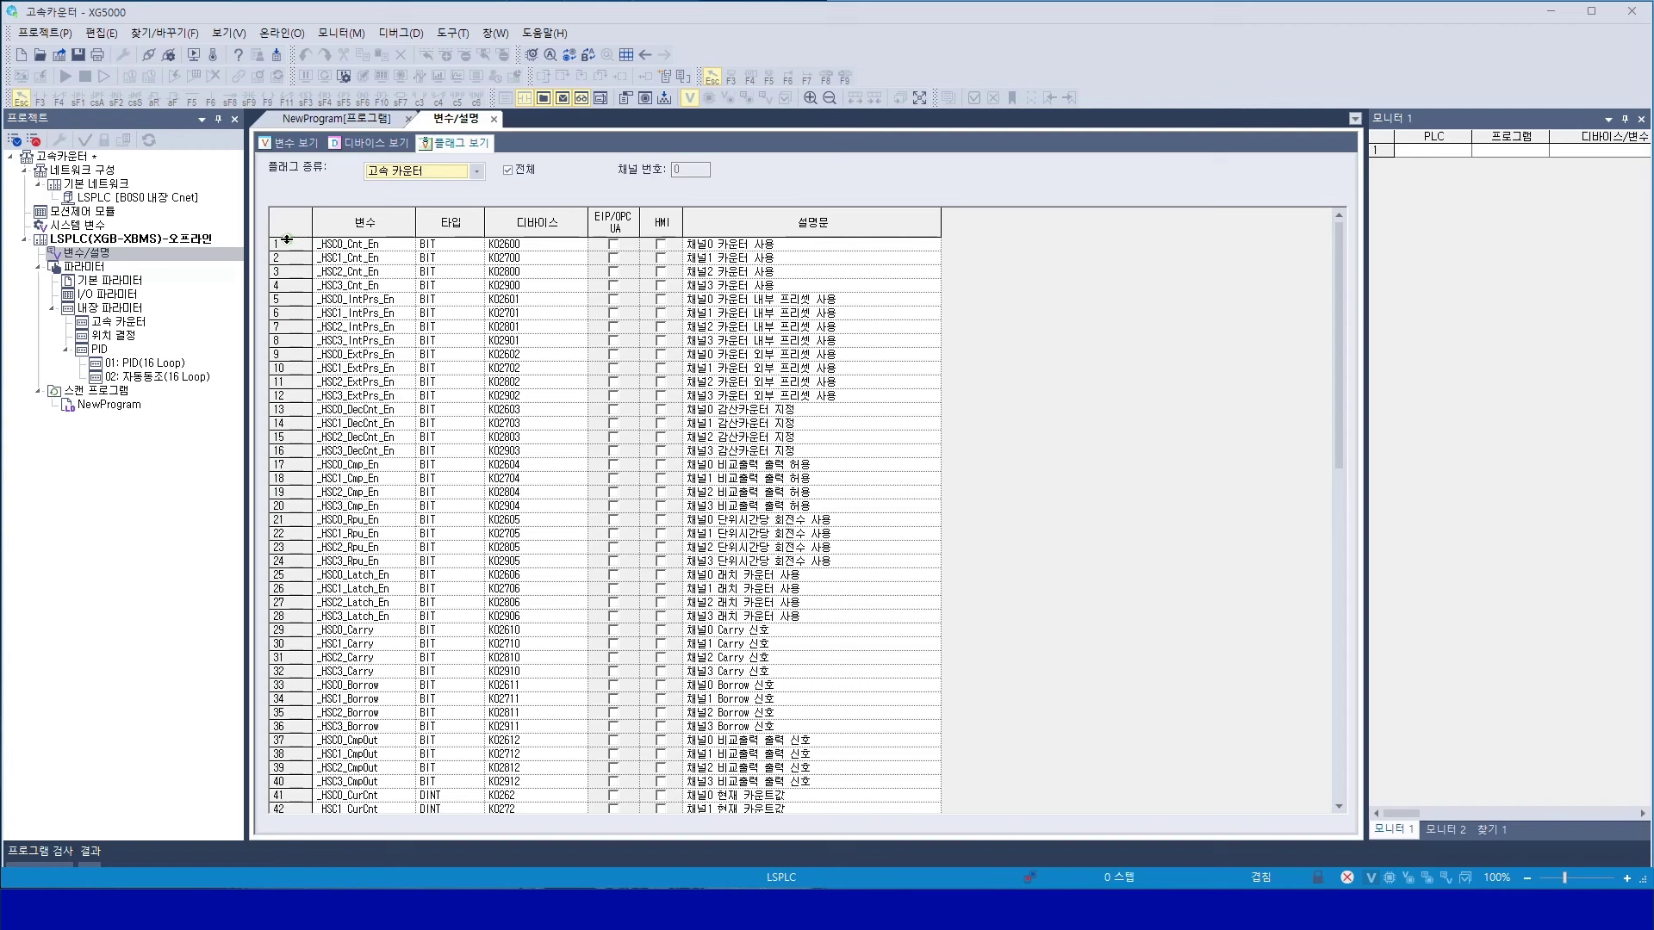
Examine the channel 0 high-speed counter flags, from counter enable and presets through Carry and current count, then close the 변수/설명 view
{"action": "left_click_drag", "start_coordinate": [285, 243], "coordinate": [289, 253]}
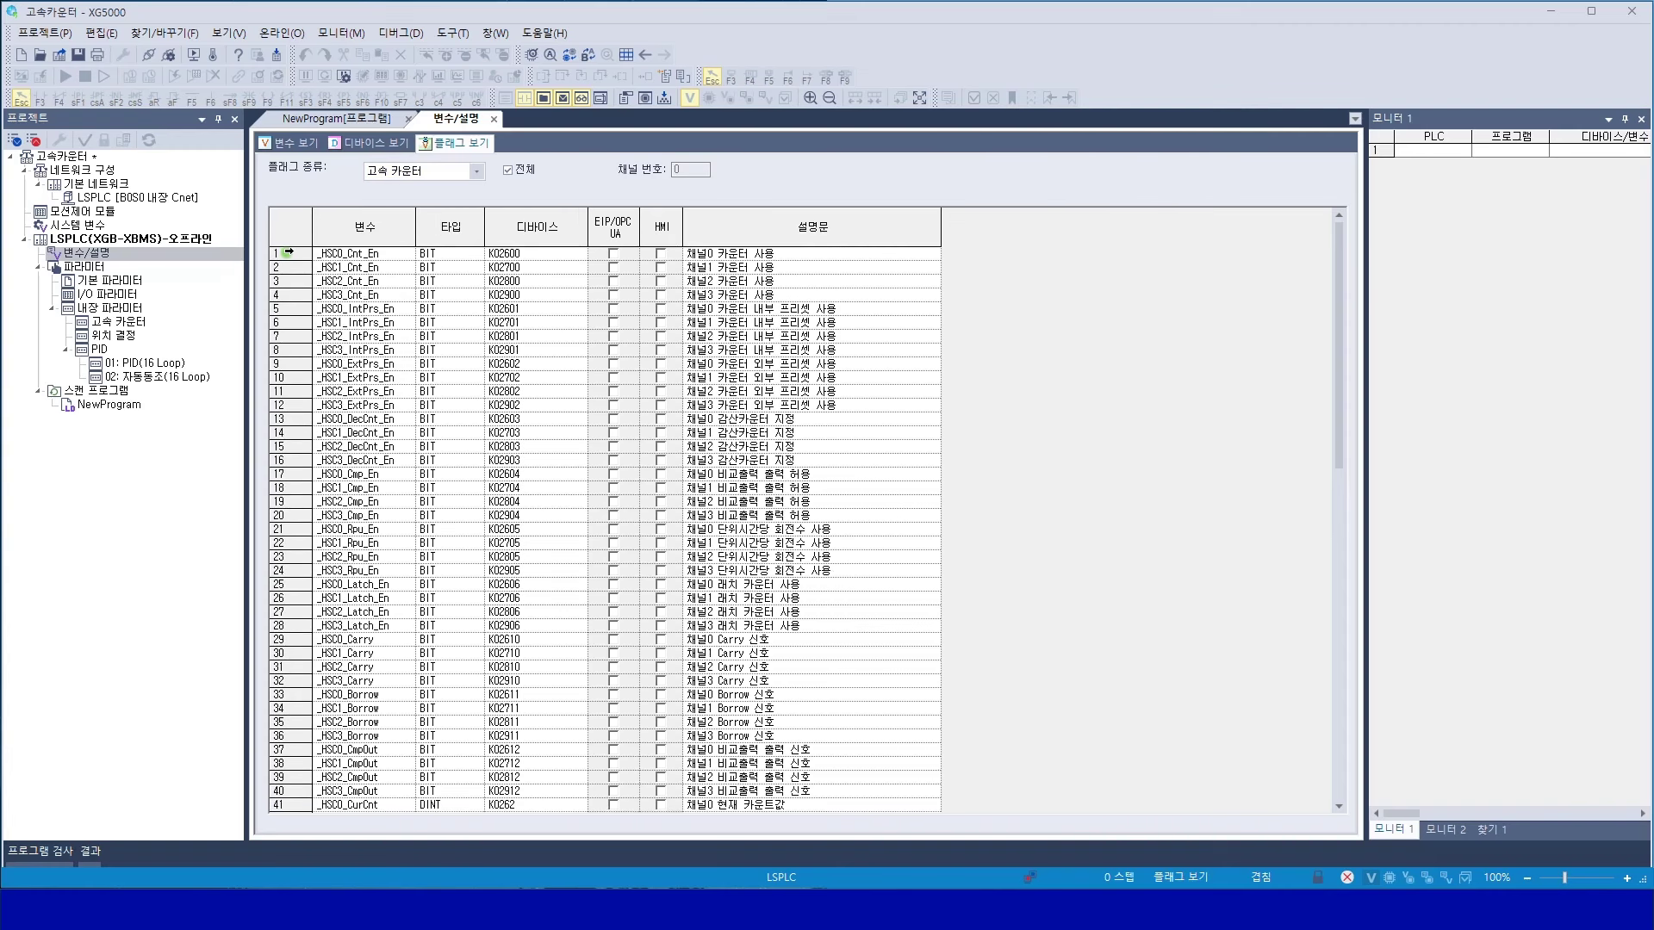
{"action": "left_click", "coordinate": [289, 252]}
{"action": "left_click", "coordinate": [799, 261]}
{"action": "left_click", "coordinate": [799, 255]}
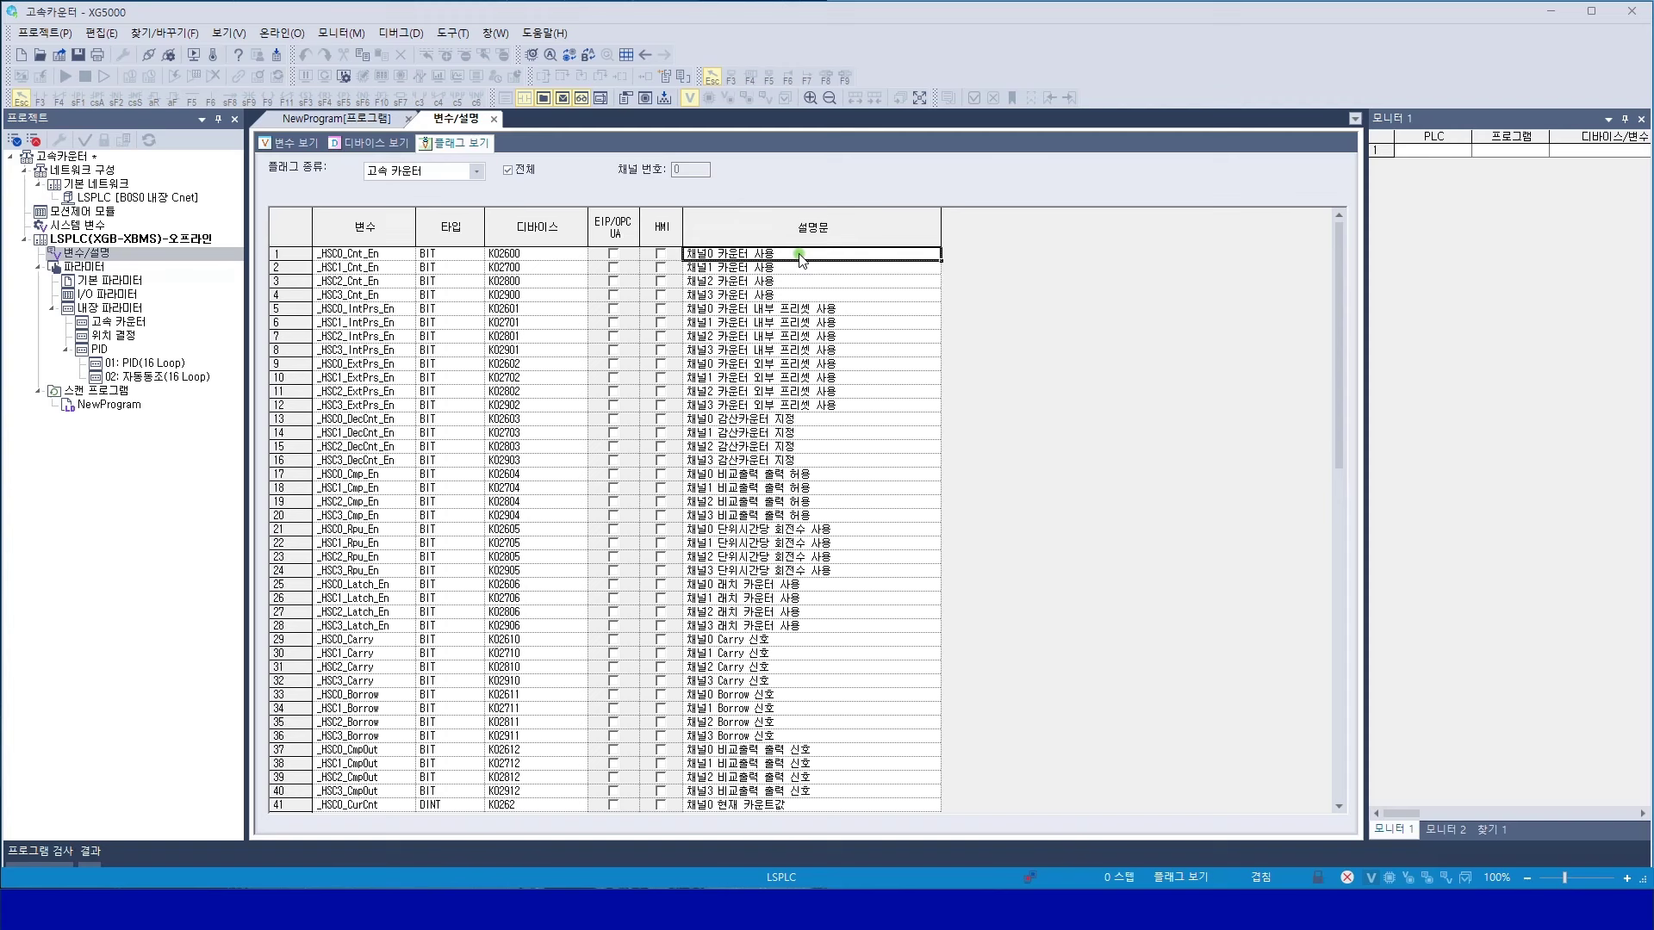
{"action": "left_click", "coordinate": [738, 311]}
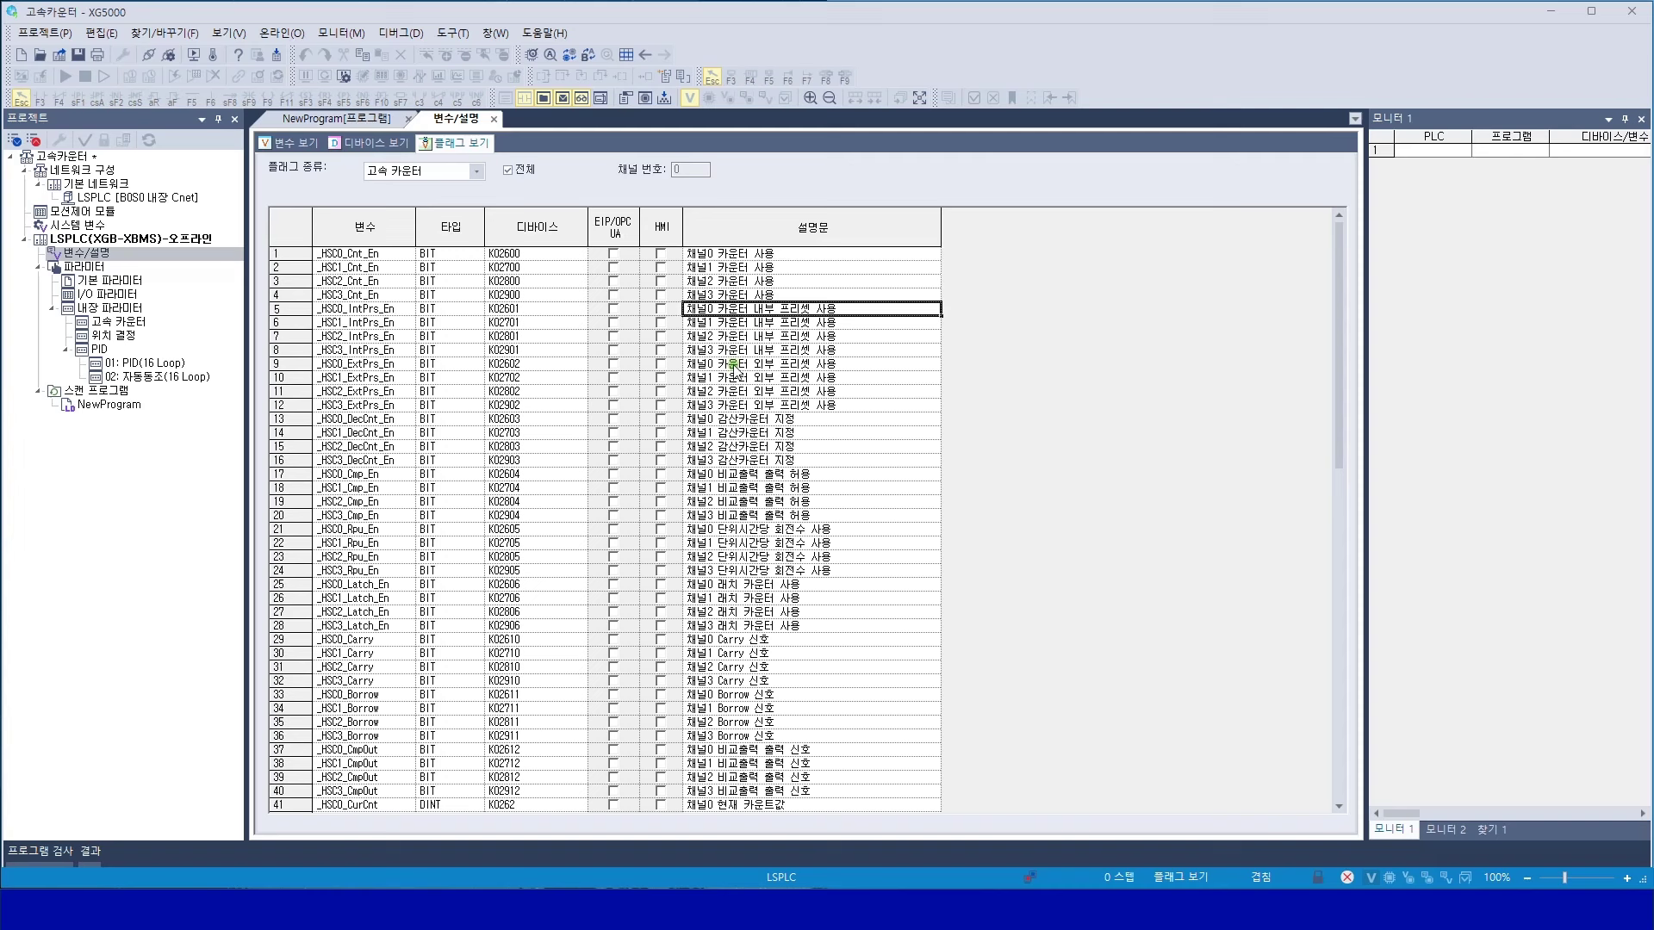
{"action": "left_click", "coordinate": [763, 348]}
{"action": "left_click", "coordinate": [763, 420]}
{"action": "left_click", "coordinate": [768, 474]}
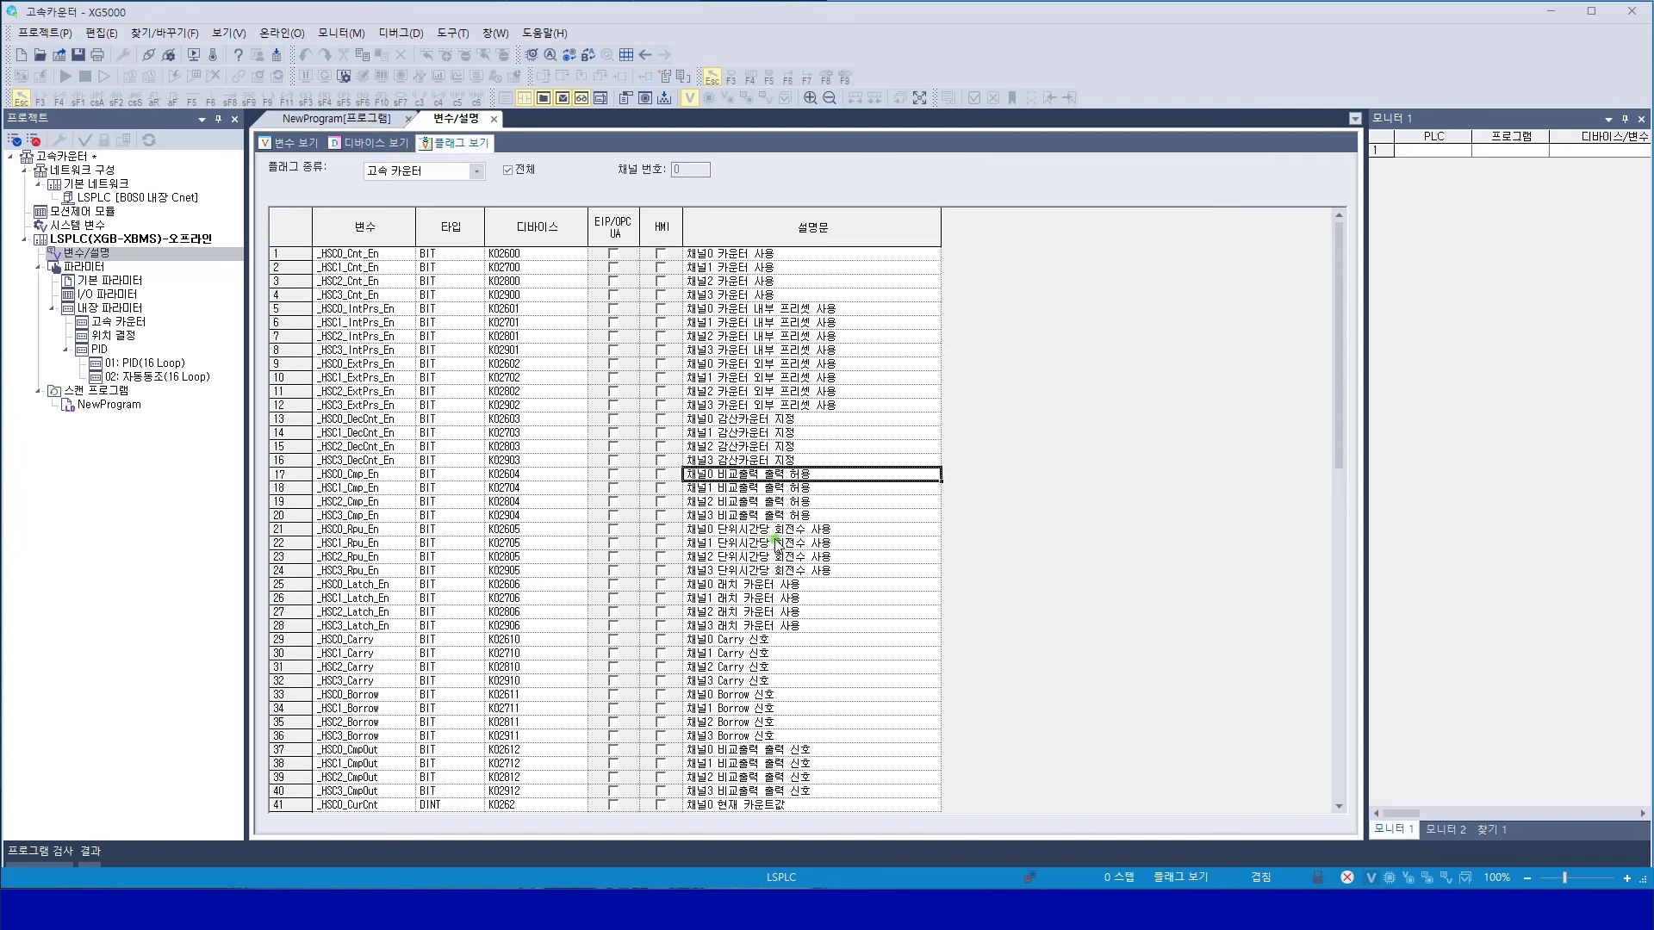
{"action": "left_click", "coordinate": [774, 530]}
{"action": "left_click", "coordinate": [773, 584]}
{"action": "left_click", "coordinate": [751, 640]}
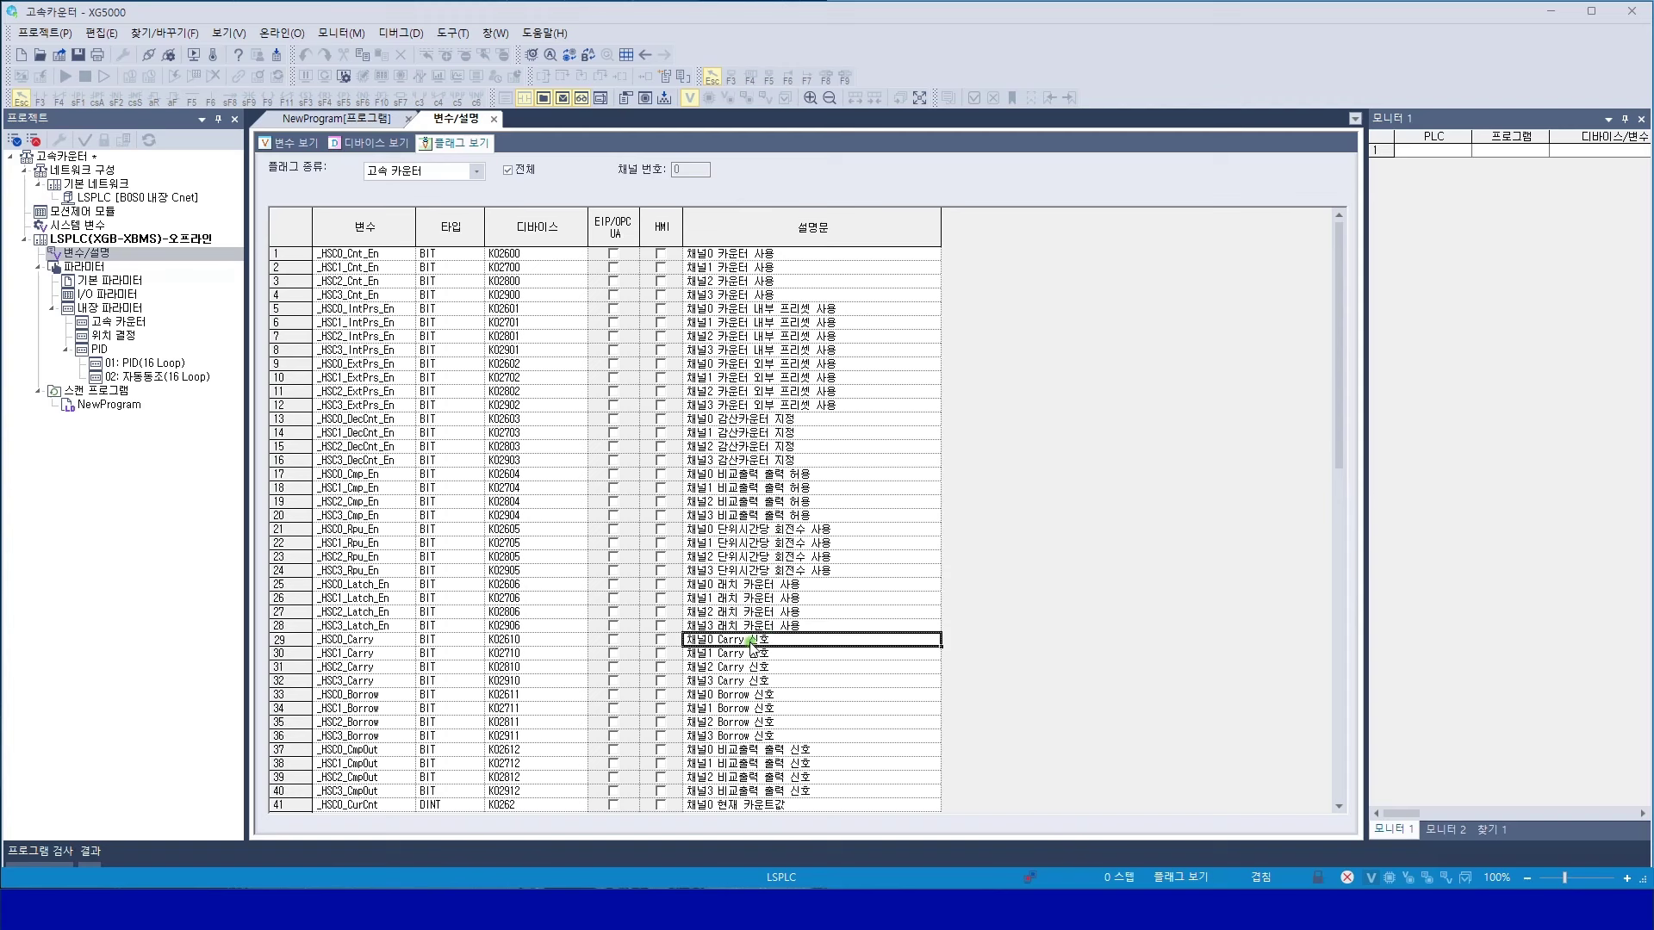
{"action": "scroll", "coordinate": [766, 670], "scroll_direction": "down", "scroll_amount": 3}
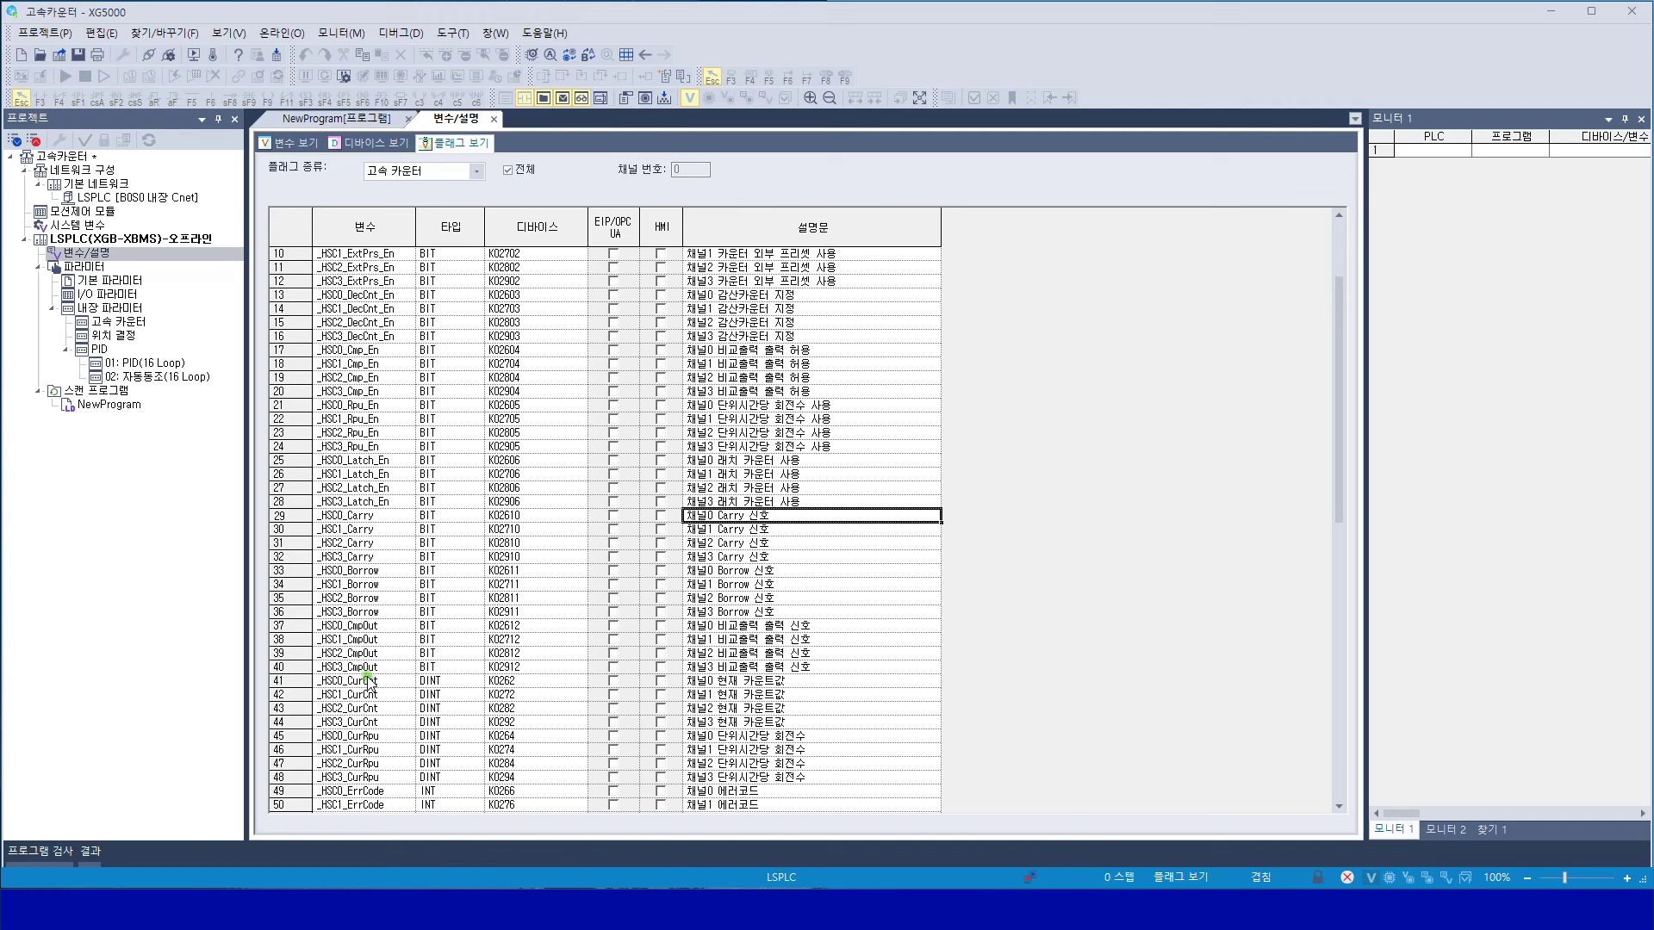
{"action": "left_click", "coordinate": [495, 119]}
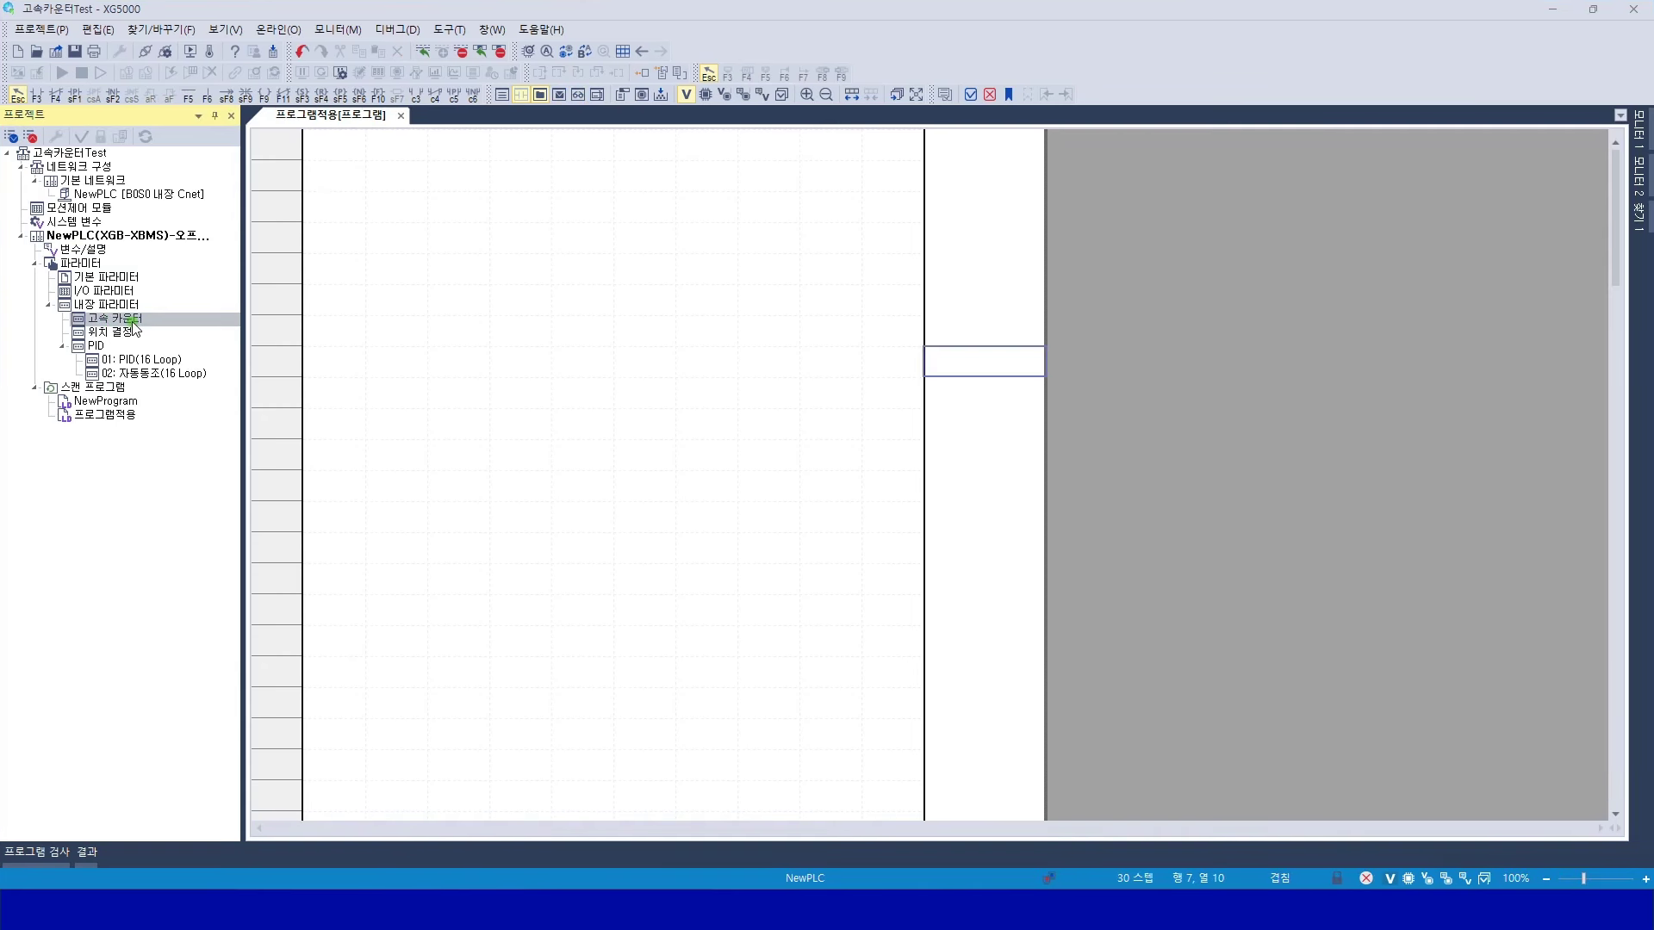
Open the 고속 카운터 settings under the 고속카운터Test project's 내장 파라미터 and check channel 0's 카운터 모드 options
{"action": "double_click", "coordinate": [132, 322]}
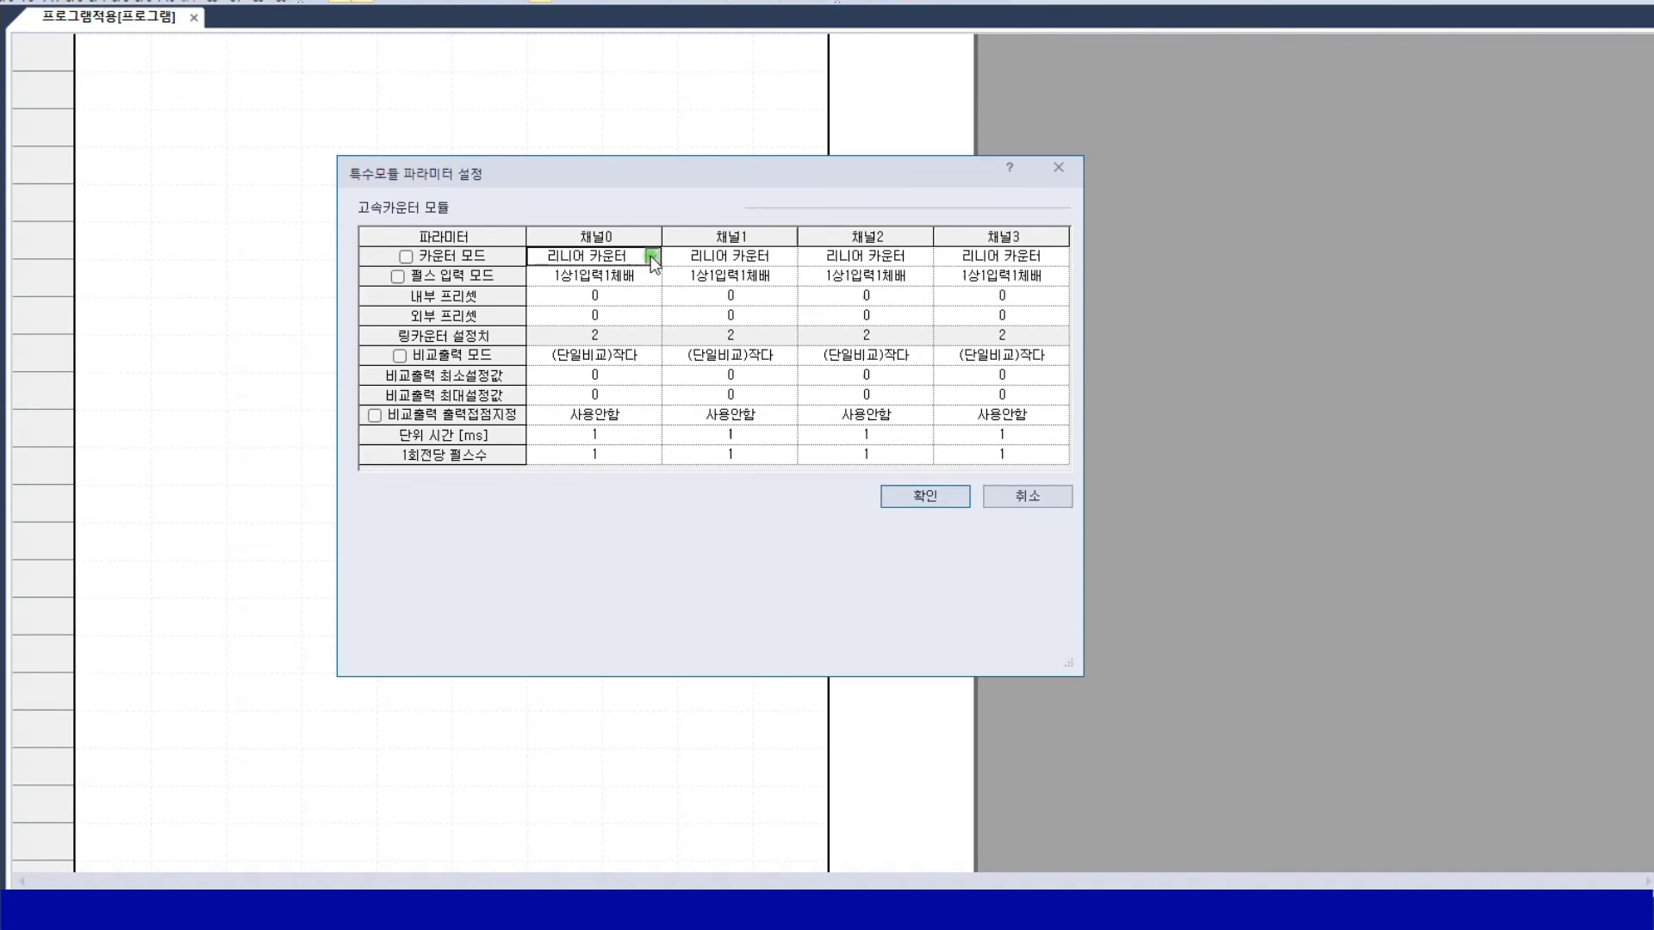
{"action": "left_click", "coordinate": [649, 256]}
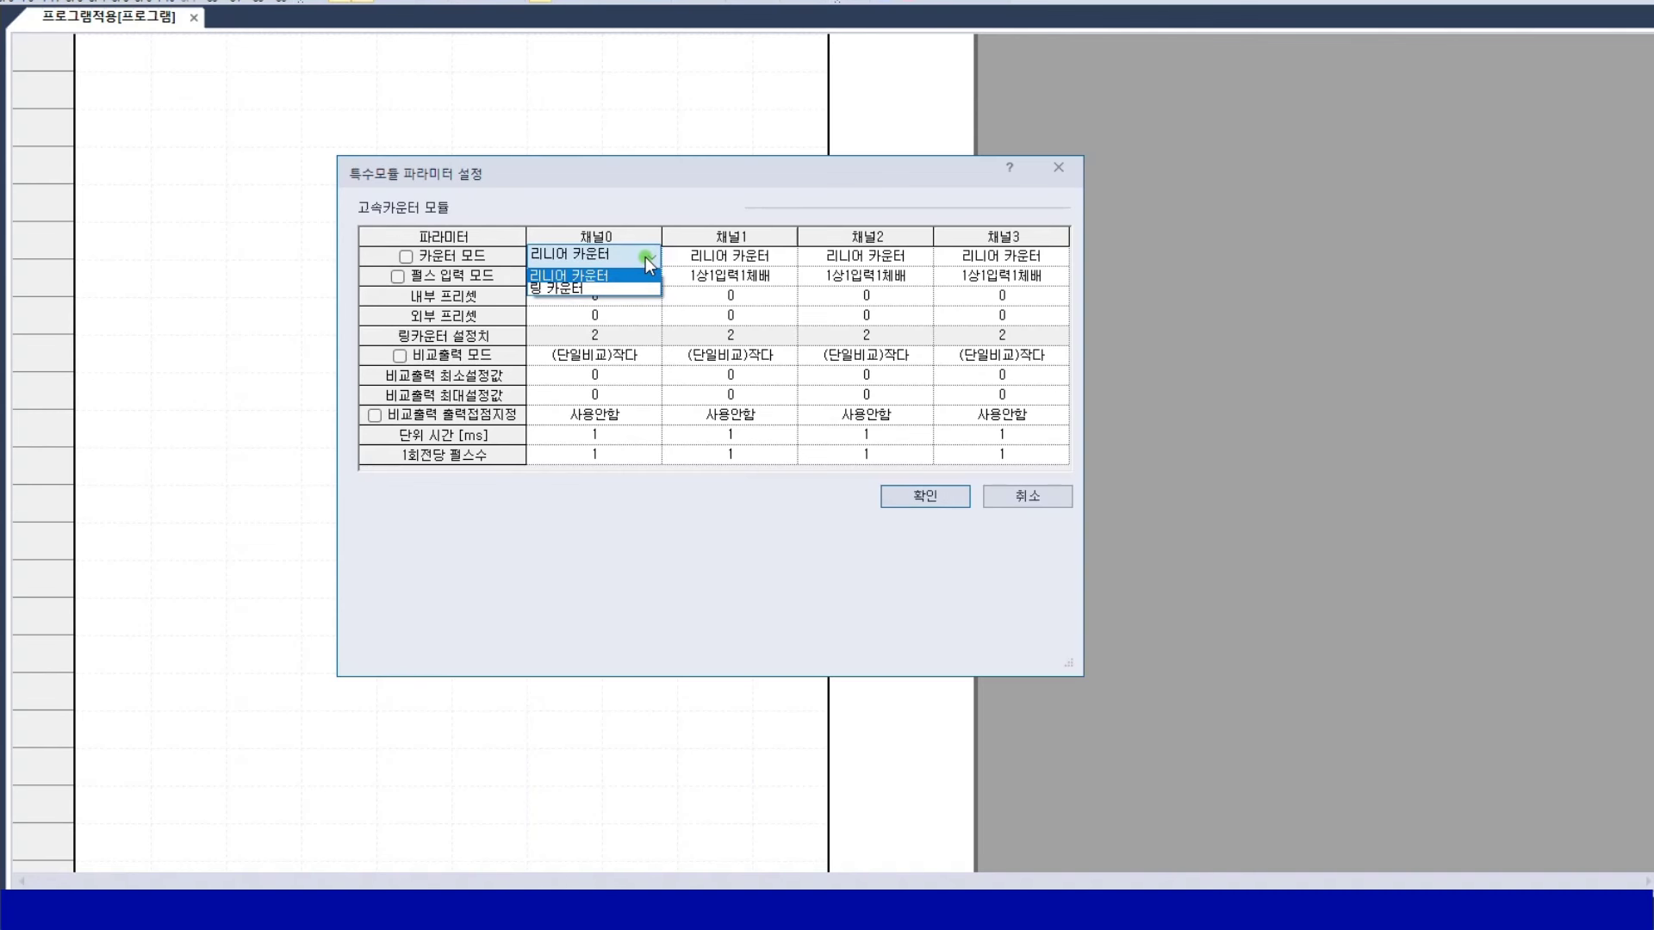
{"action": "left_click", "coordinate": [504, 254]}
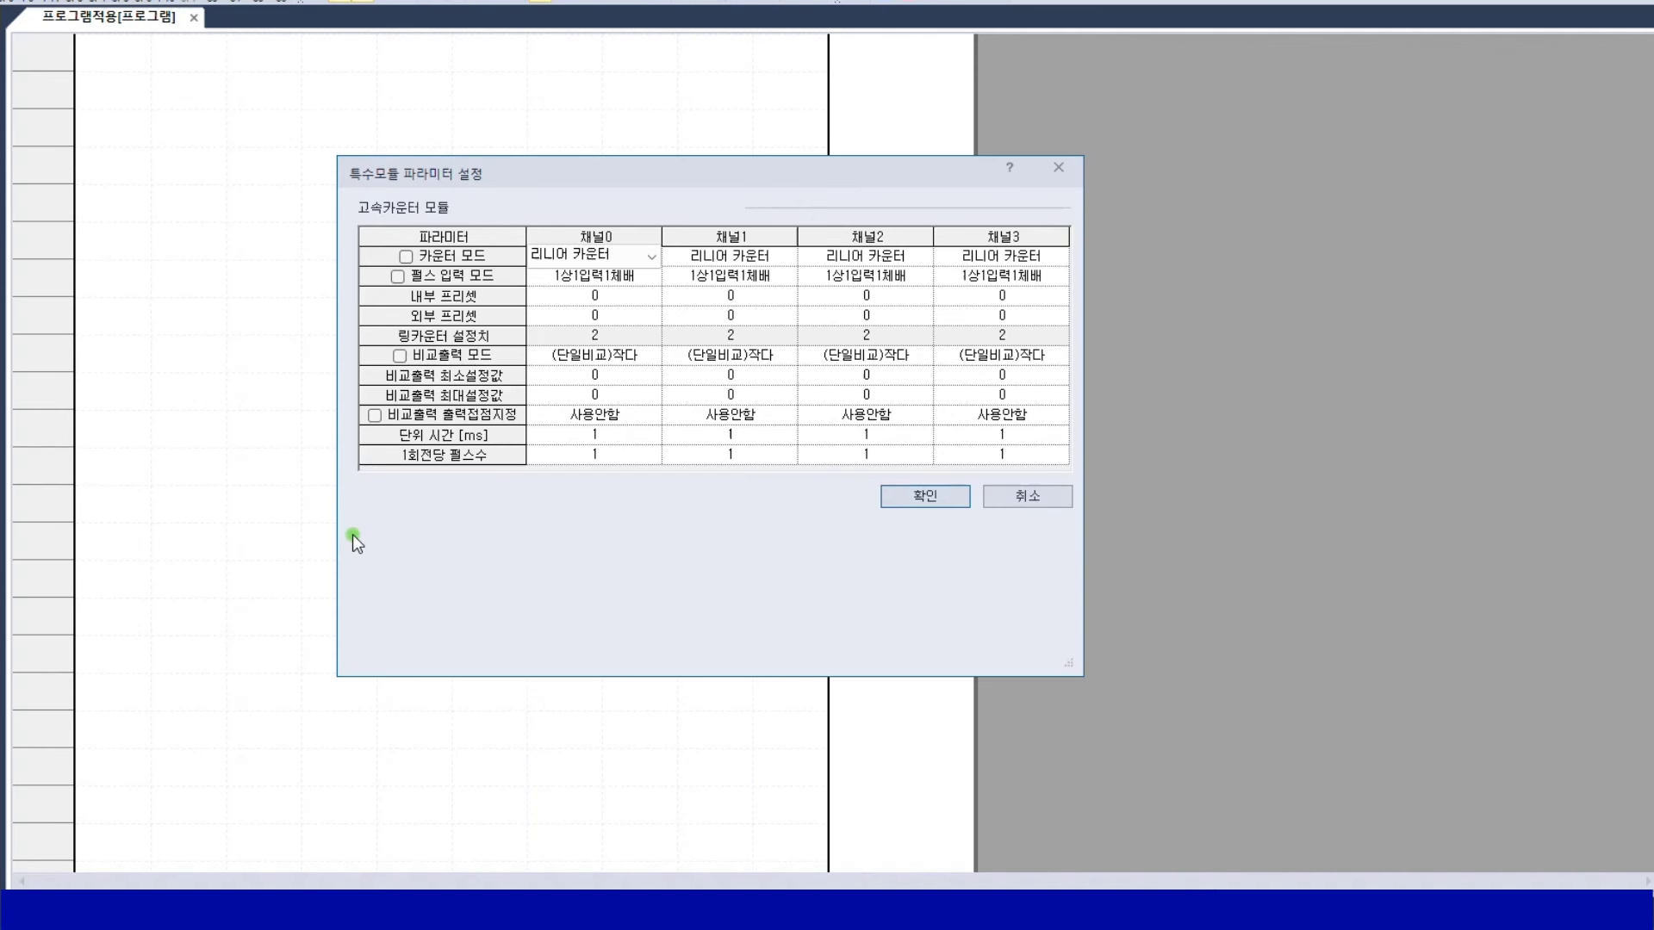
Set channel 0's 카운터 모드 to 링 카운터 and its 링카운터 설정치 to 200
{"action": "left_click", "coordinate": [643, 256]}
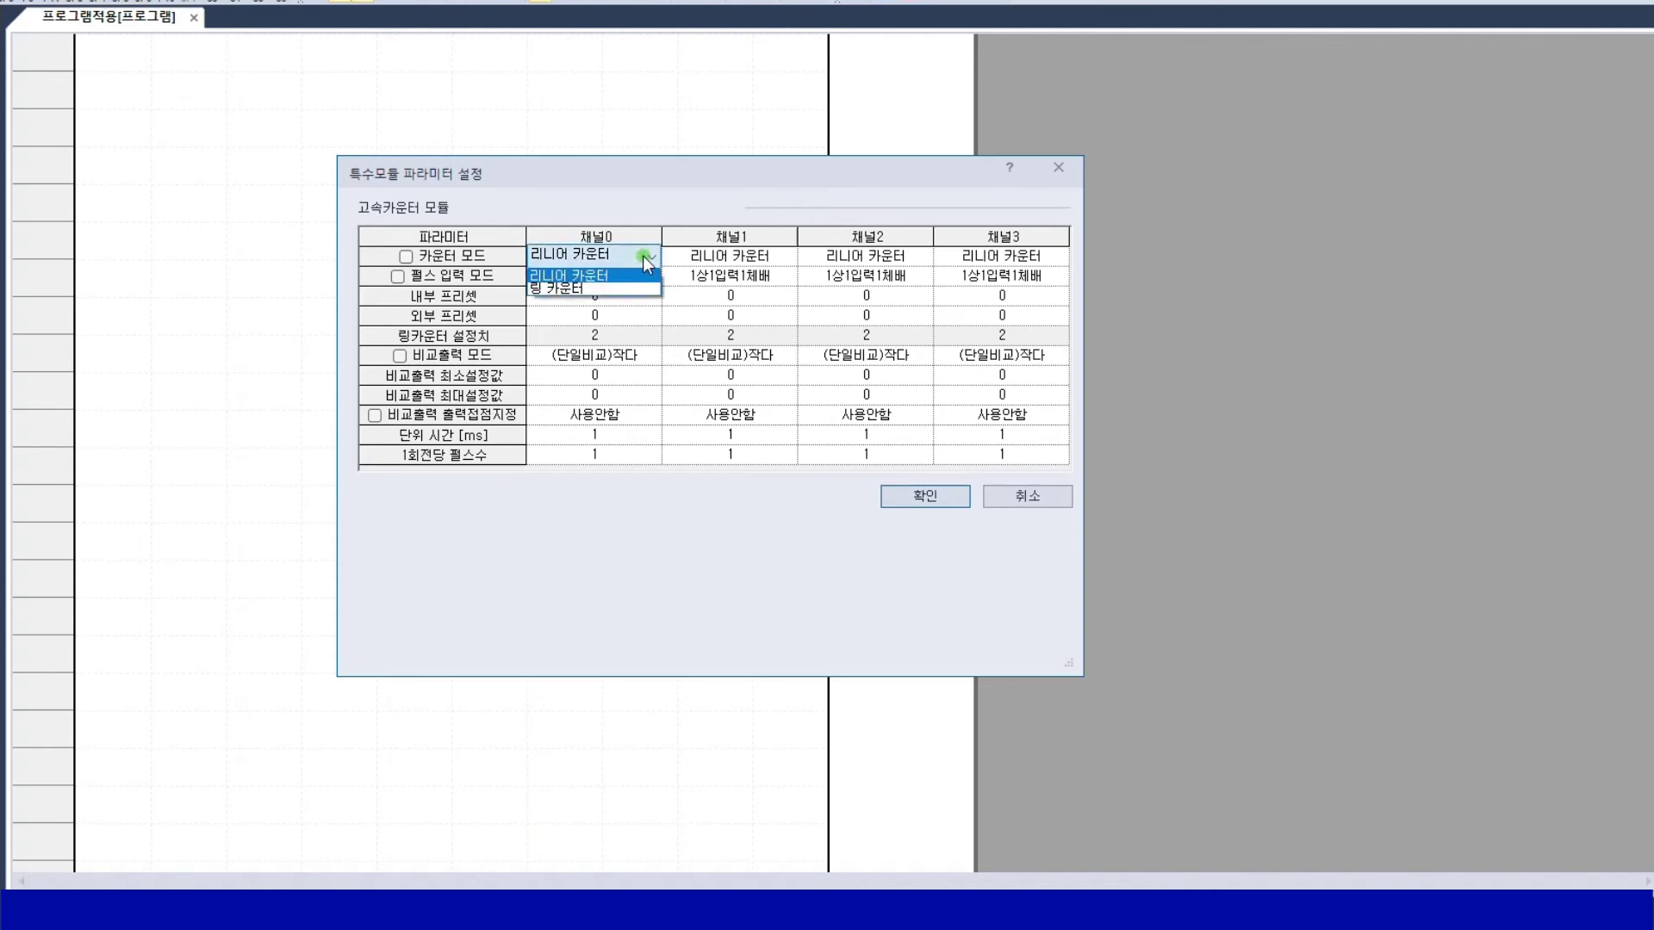
{"action": "left_click", "coordinate": [562, 286]}
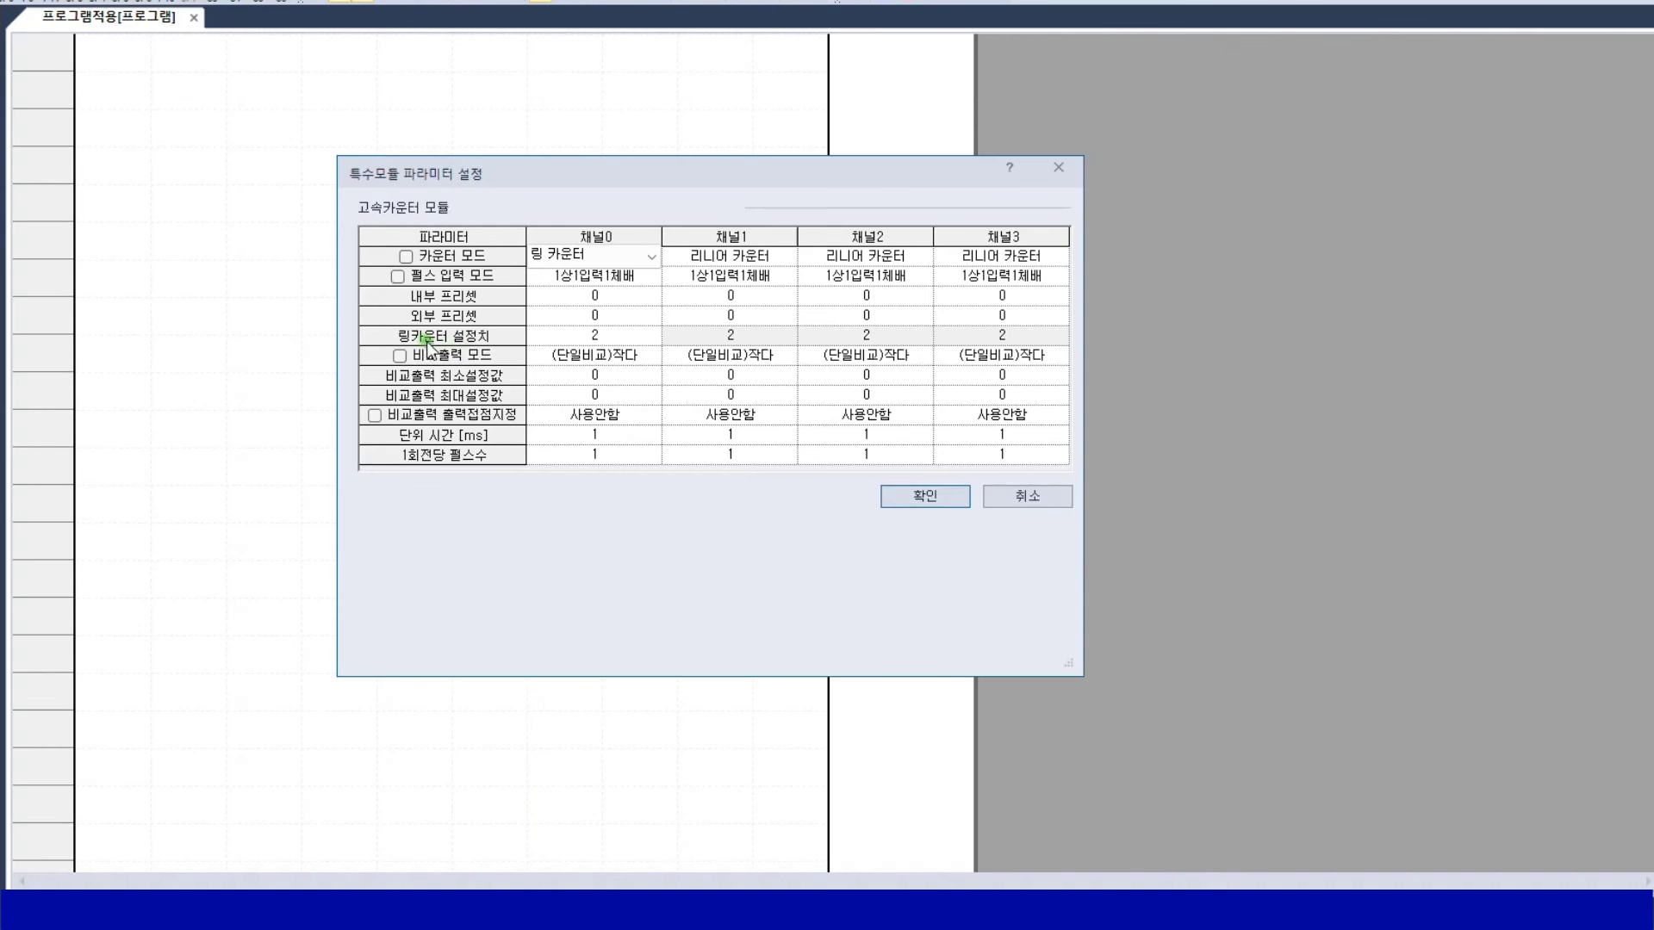
{"action": "left_click", "coordinate": [596, 337]}
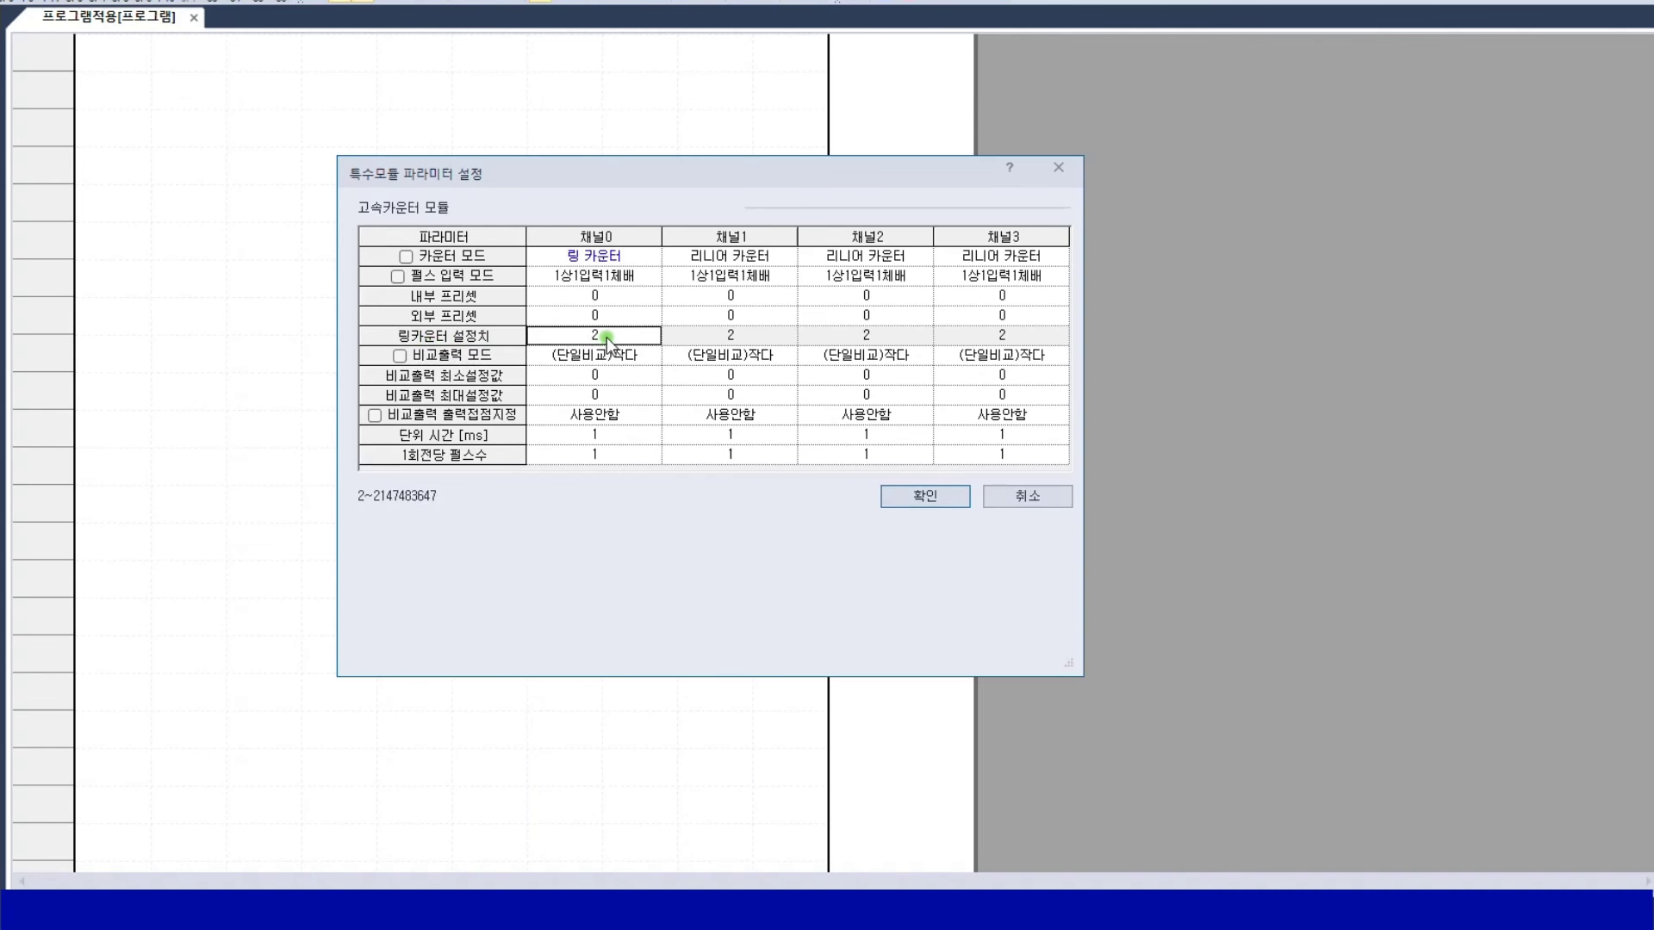
{"action": "type", "text": "200"}
{"action": "left_click", "coordinate": [607, 364]}
{"action": "left_click", "coordinate": [617, 334]}
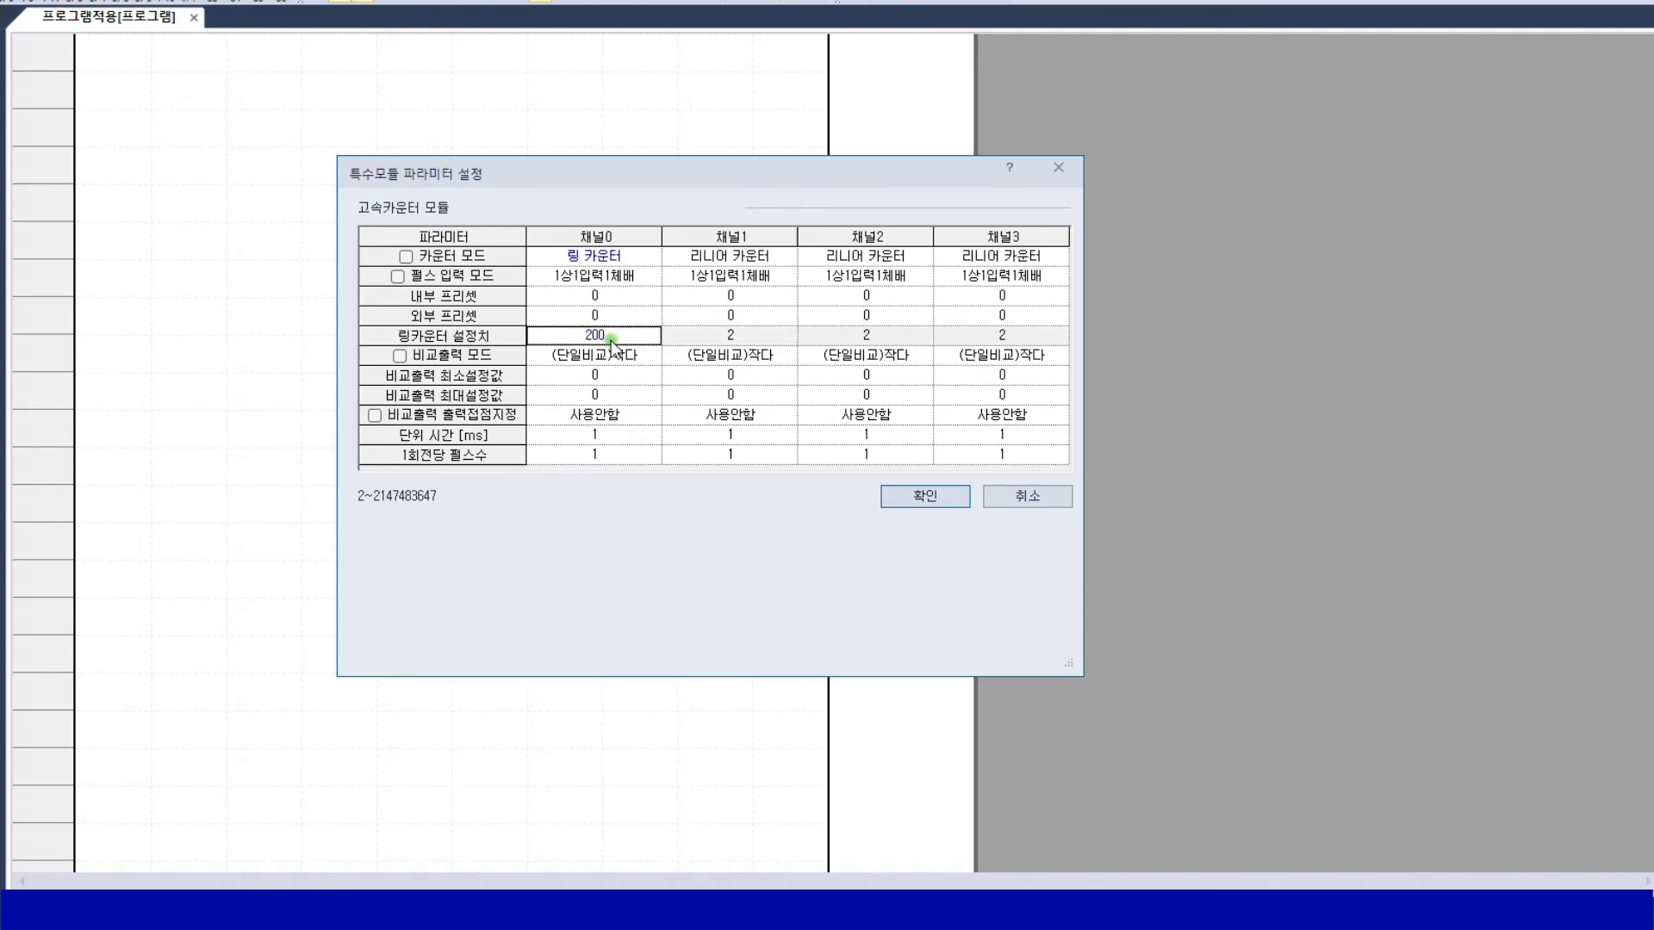